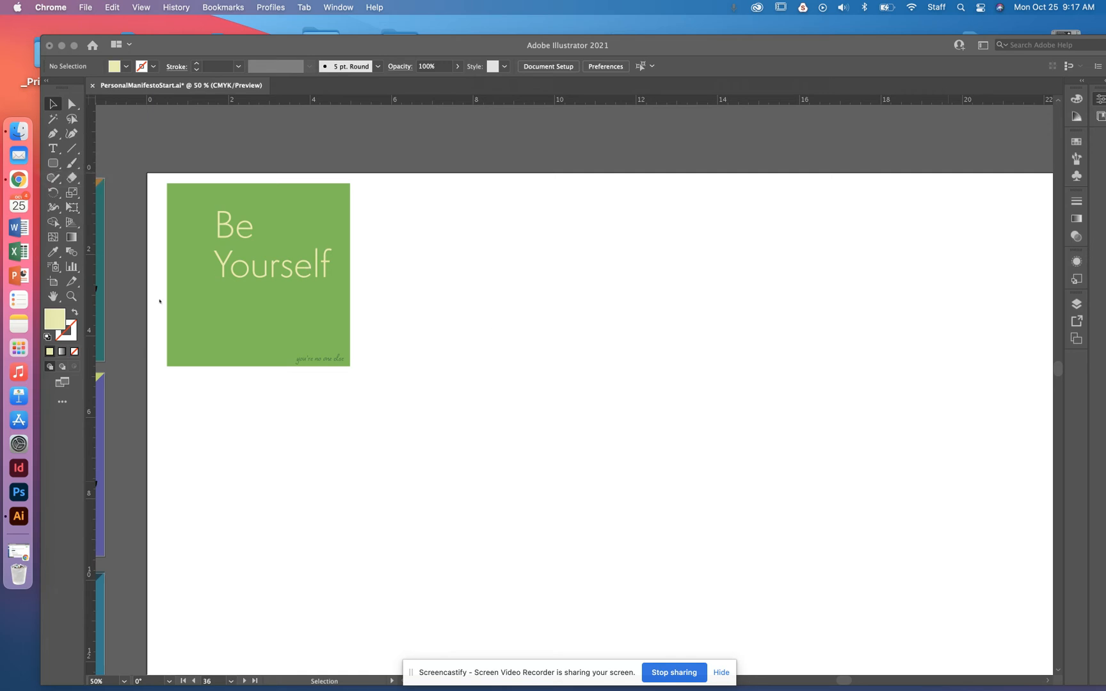
Place a copy of the "Yourself" text on the empty artboard area beside the green square.
{"action": "left_click", "coordinate": [255, 274]}
{"action": "left_click_drag", "start_coordinate": [253, 271], "coordinate": [522, 289]}
{"action": "key", "text": "super+equal"}
{"action": "key", "text": "super+equal"}
{"action": "key", "text": "super+equal"}
{"action": "key", "text": "super+equal"}
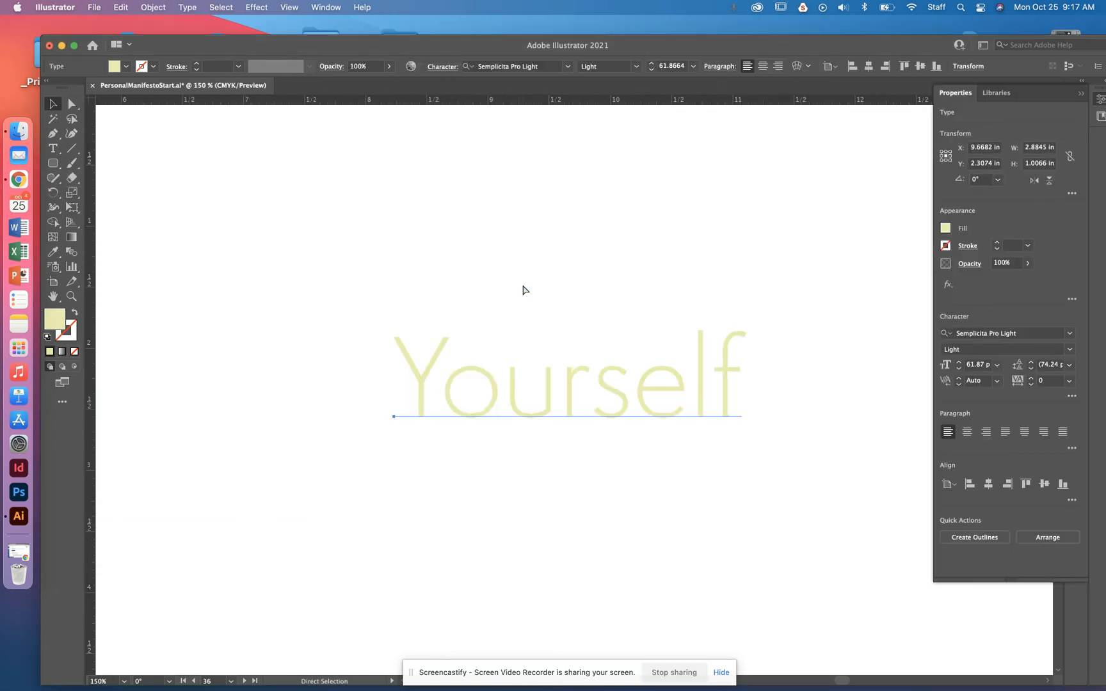
Browse the font styles and typefaces available for the copied word "Yourself".
{"action": "key", "text": "t"}
{"action": "double_click", "coordinate": [543, 378]}
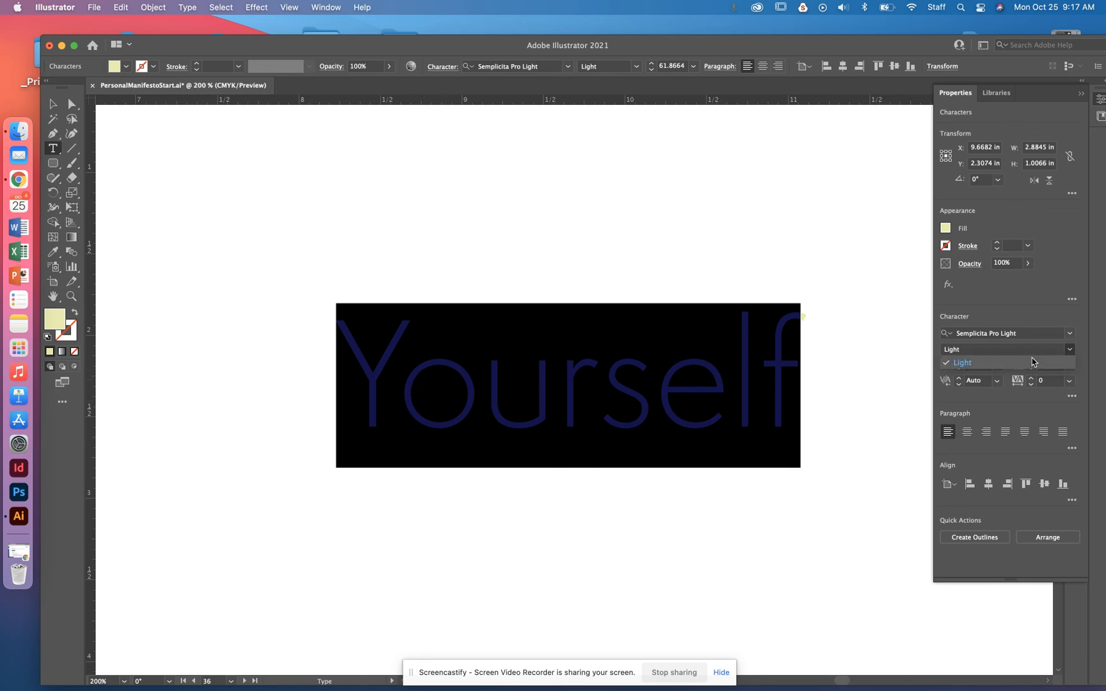
{"action": "left_click", "coordinate": [1069, 334]}
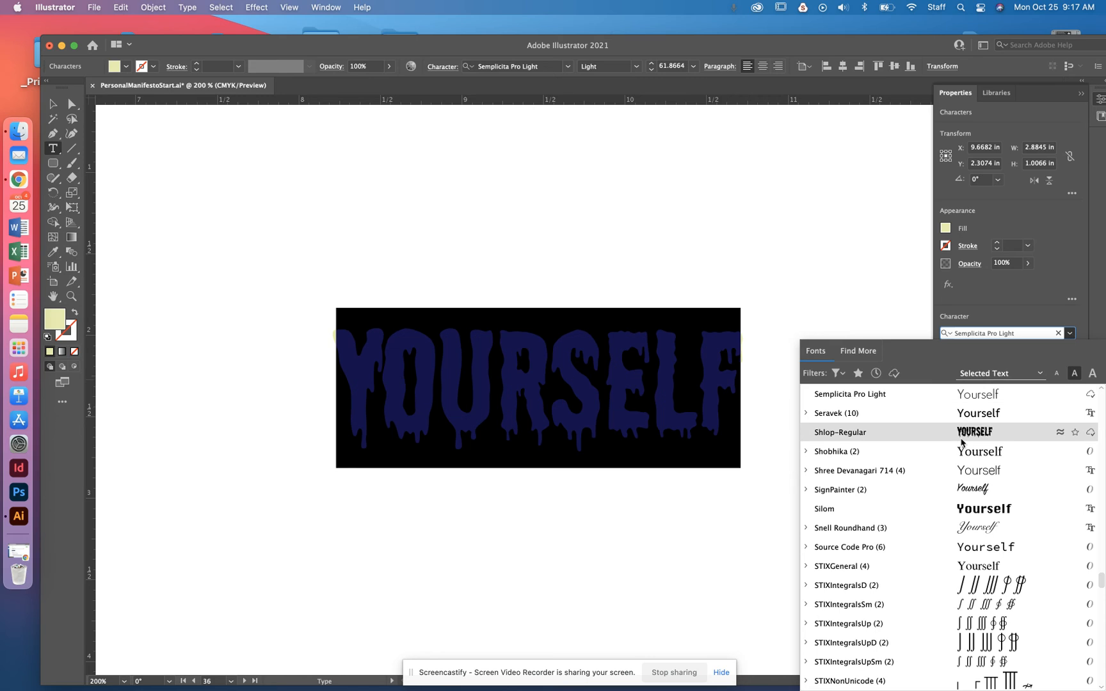
{"action": "key", "text": "Escape"}
{"action": "key", "text": "Escape"}
{"action": "left_click", "coordinate": [485, 170]}
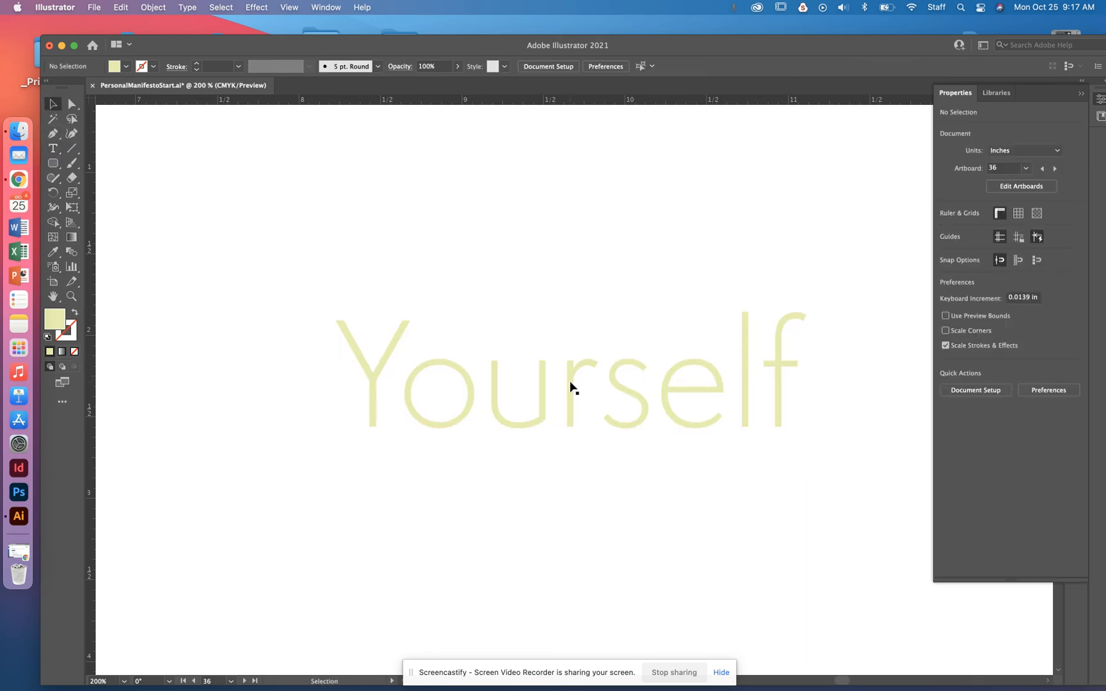
Move the copied "Yourself" text higher on the artboard and convert it to outlines.
{"action": "double_click", "coordinate": [570, 387]}
{"action": "left_click", "coordinate": [52, 103]}
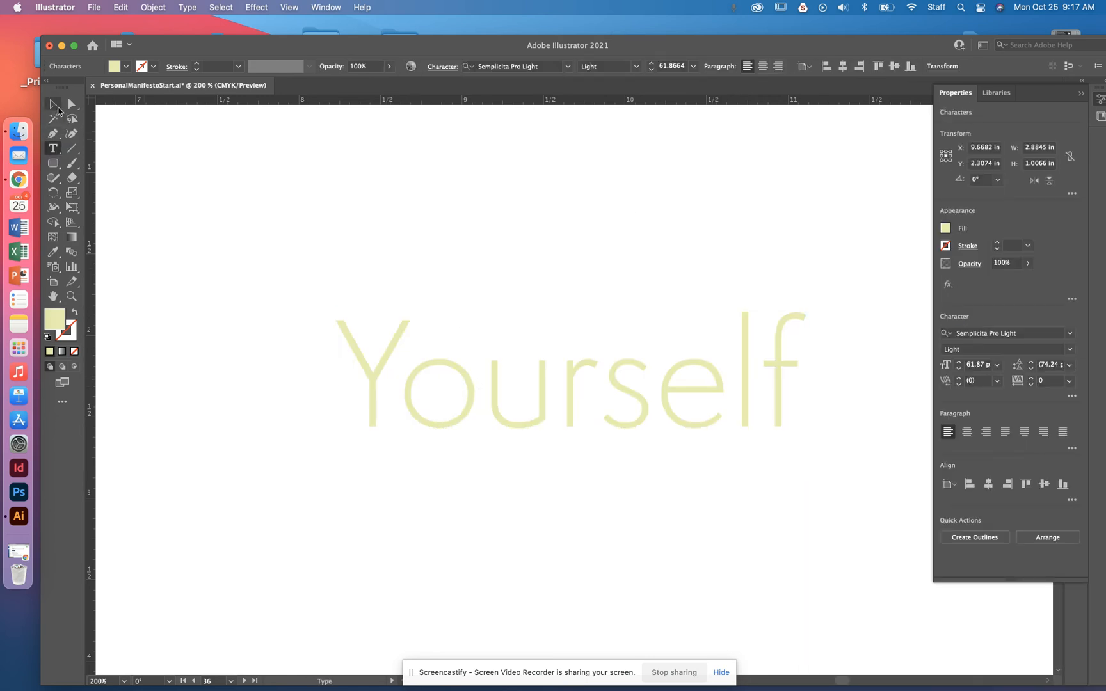
{"action": "left_click_drag", "start_coordinate": [494, 386], "coordinate": [460, 254]}
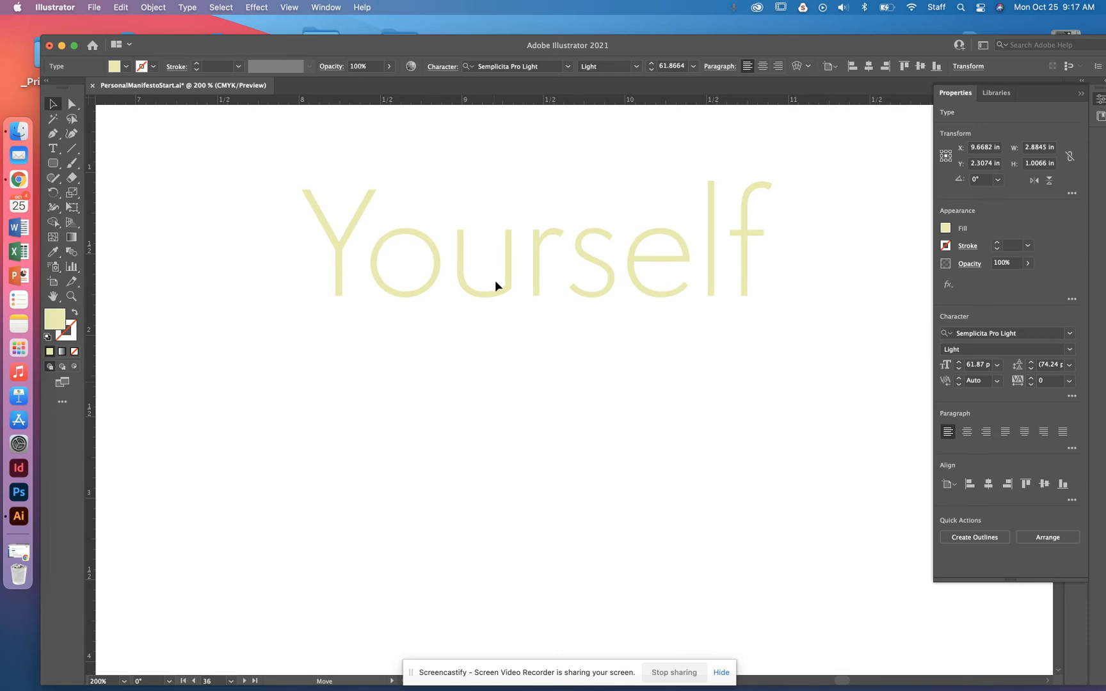
{"action": "left_click", "coordinate": [974, 538]}
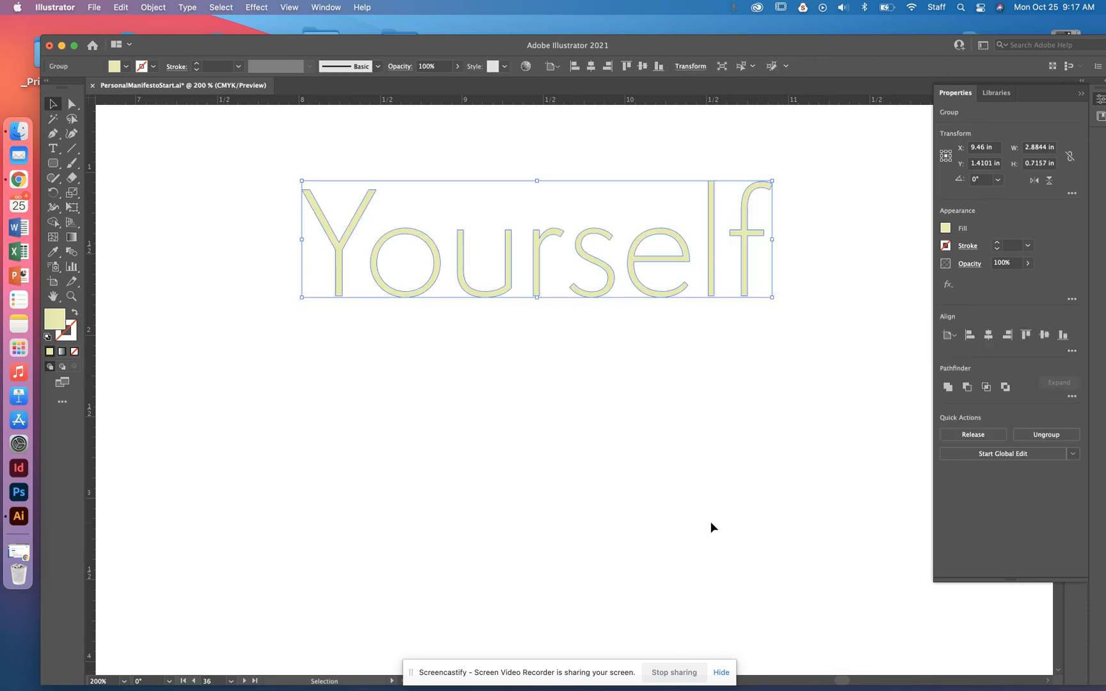
Ungroup the outlined word "Yourself" into separate letters.
{"action": "left_click", "coordinate": [442, 279]}
{"action": "left_click", "coordinate": [435, 259]}
{"action": "left_click", "coordinate": [1044, 435]}
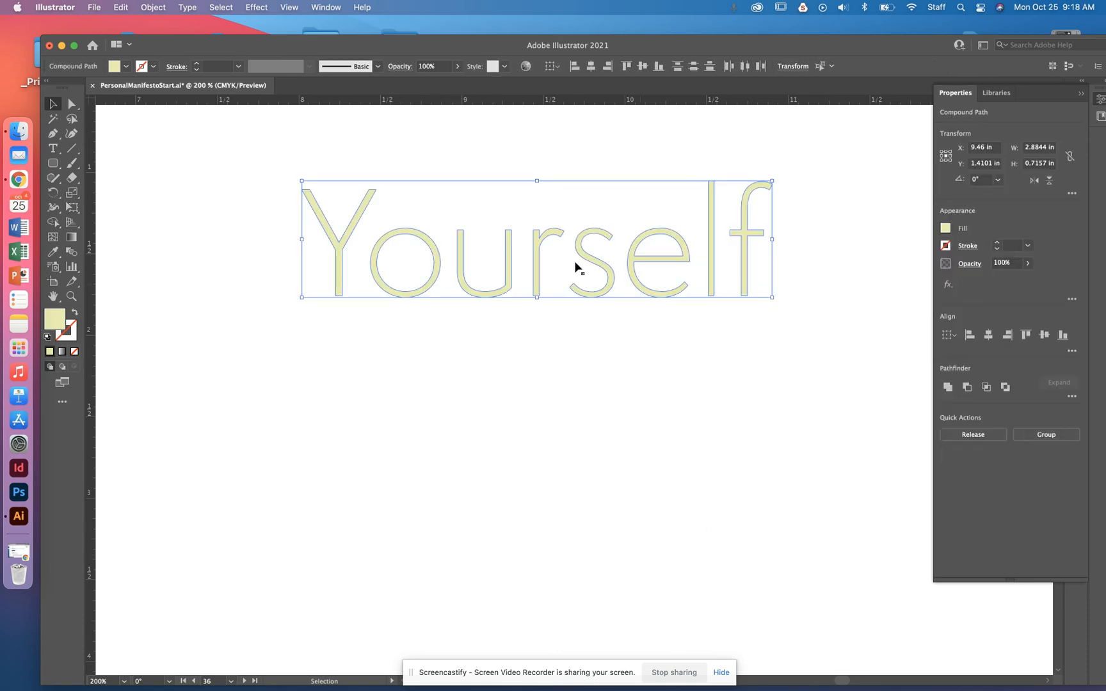
{"action": "left_click", "coordinate": [471, 337]}
Draw a rectangle about 0.51 by 0.56 in that covers the outlined letter o.
{"action": "left_click", "coordinate": [421, 234]}
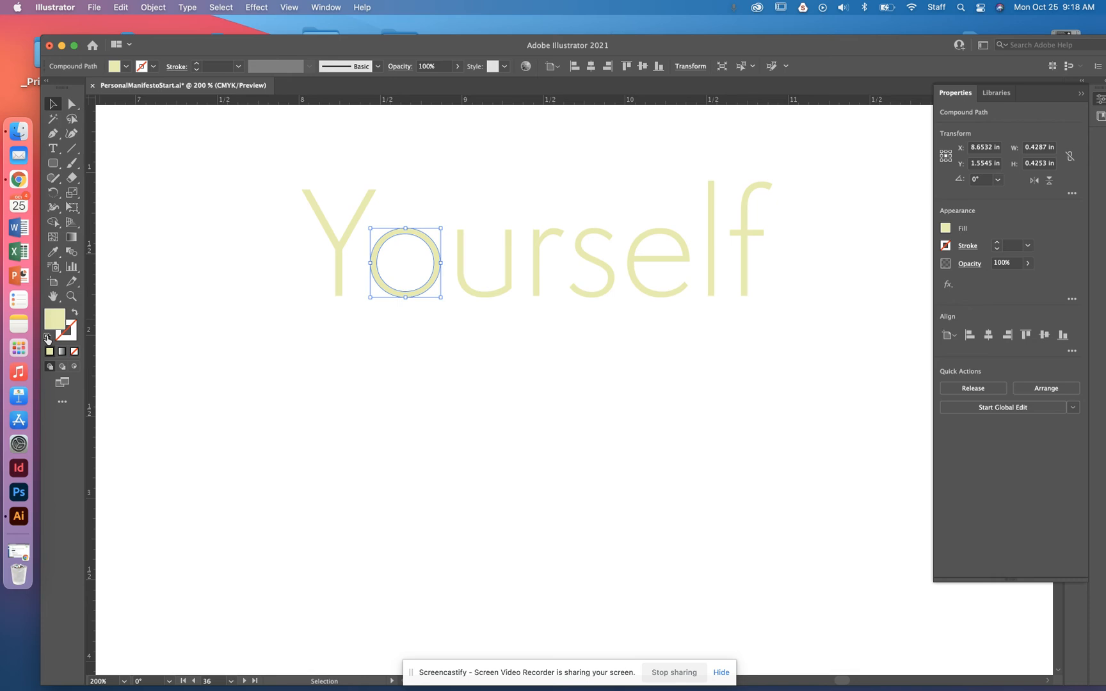
{"action": "left_click_drag", "start_coordinate": [57, 163], "coordinate": [103, 162]}
{"action": "left_click_drag", "start_coordinate": [367, 221], "coordinate": [452, 312]}
Use Shape Builder on the rectangle and the letter o to remove the area outside the letter, leaving a solid disc.
{"action": "left_click", "coordinate": [51, 105]}
{"action": "left_click_drag", "start_coordinate": [429, 194], "coordinate": [415, 320]}
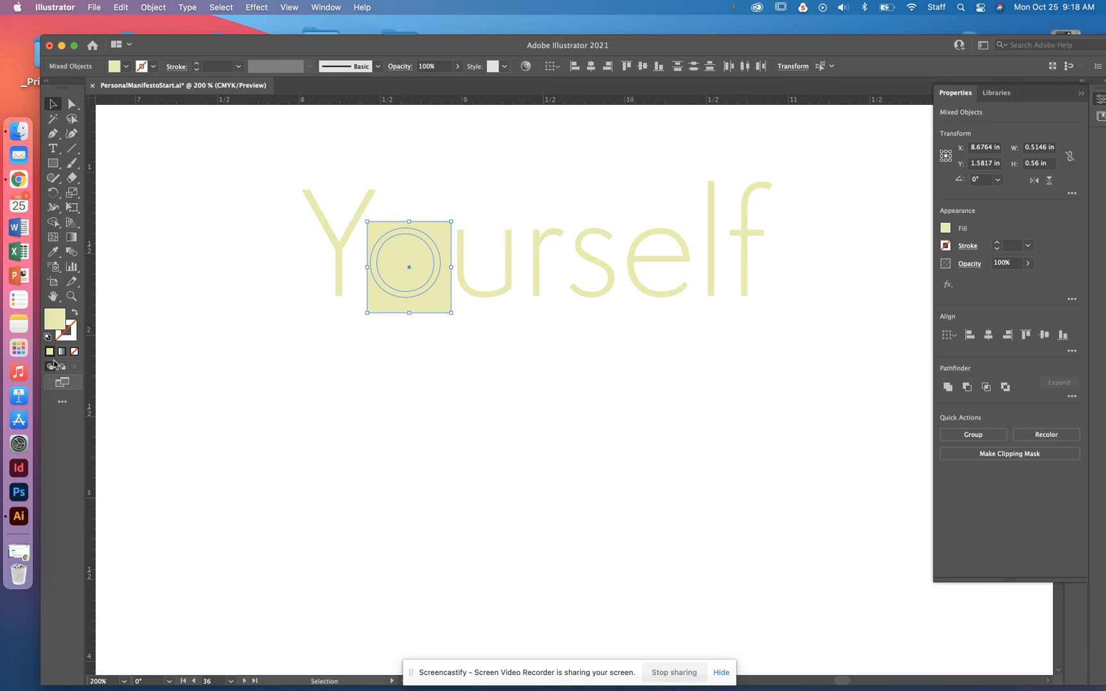
{"action": "left_click", "coordinate": [53, 222]}
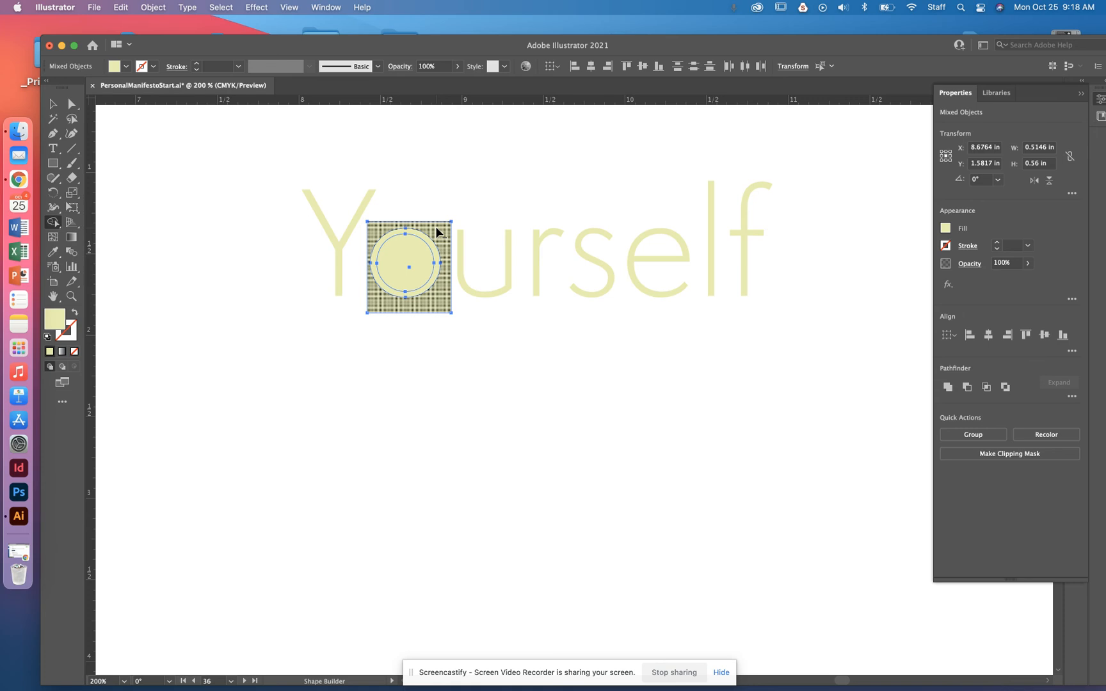
{"action": "left_click", "coordinate": [437, 232], "text": "alt"}
{"action": "left_click", "coordinate": [53, 102]}
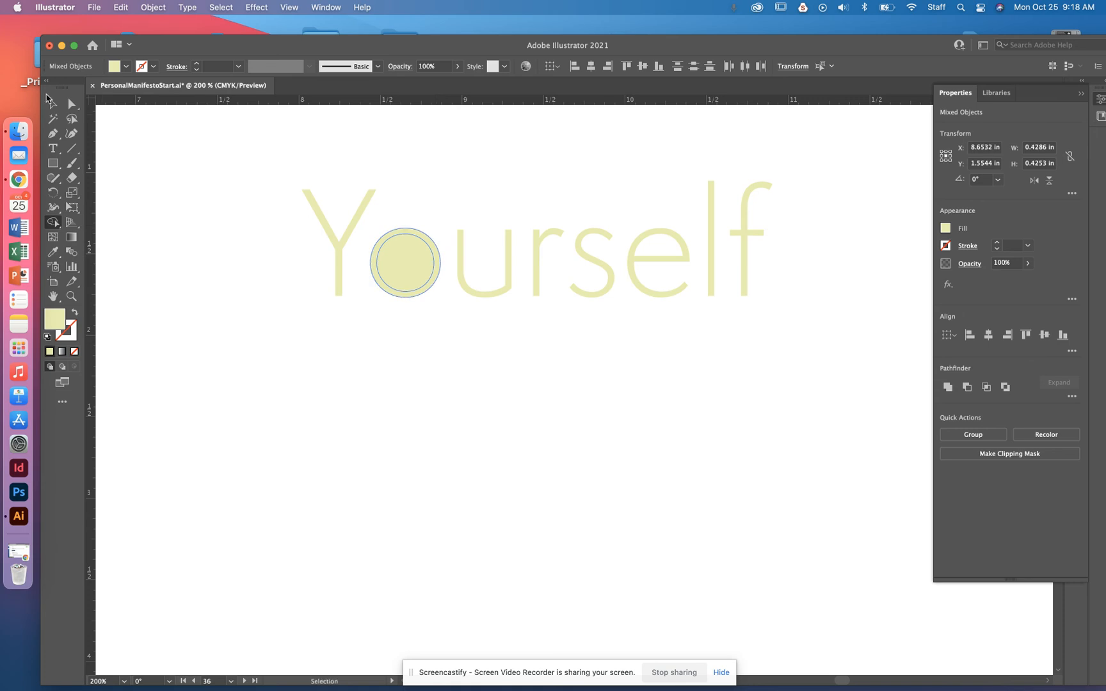
{"action": "left_click", "coordinate": [282, 398]}
Draw a rounded rectangle about 1.5 by 4.58 in below the word and round its corners fully into a pill.
{"action": "scroll", "coordinate": [294, 410], "scroll_direction": "right", "scroll_amount": 1}
{"action": "key", "text": "super+minus"}
{"action": "key", "text": "super+minus"}
{"action": "key", "text": "minus"}
{"action": "left_click_drag", "start_coordinate": [450, 452], "coordinate": [393, 393]}
{"action": "scroll", "coordinate": [211, 248], "scroll_direction": "up", "scroll_amount": 1}
{"action": "left_click", "coordinate": [54, 165]}
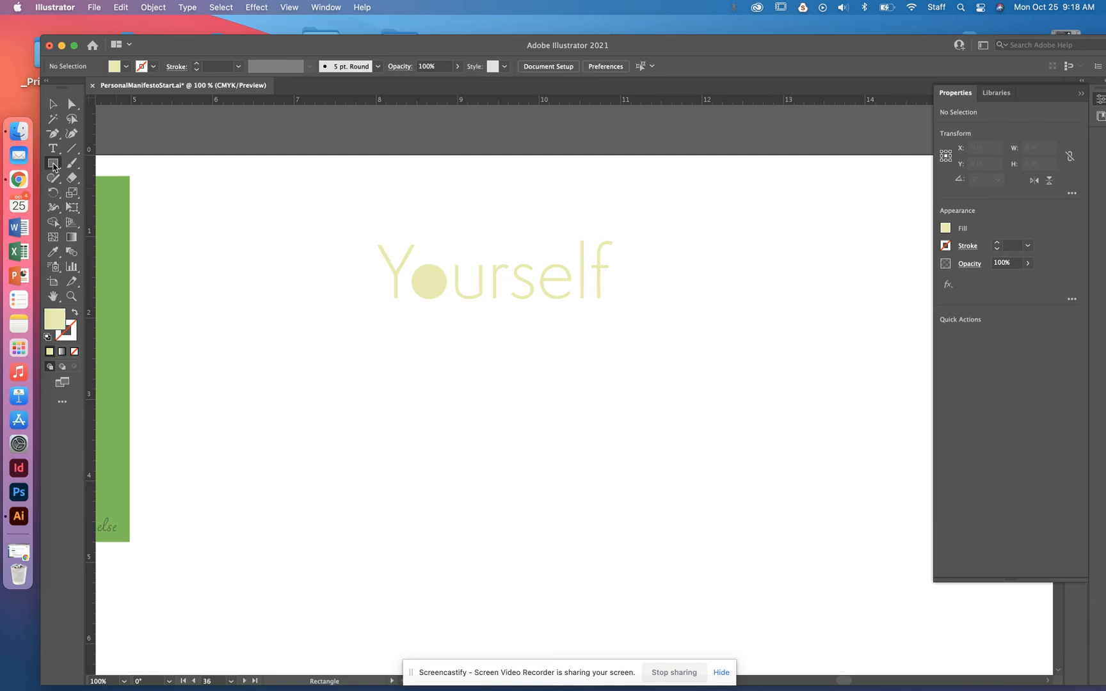
{"action": "left_click", "coordinate": [54, 164]}
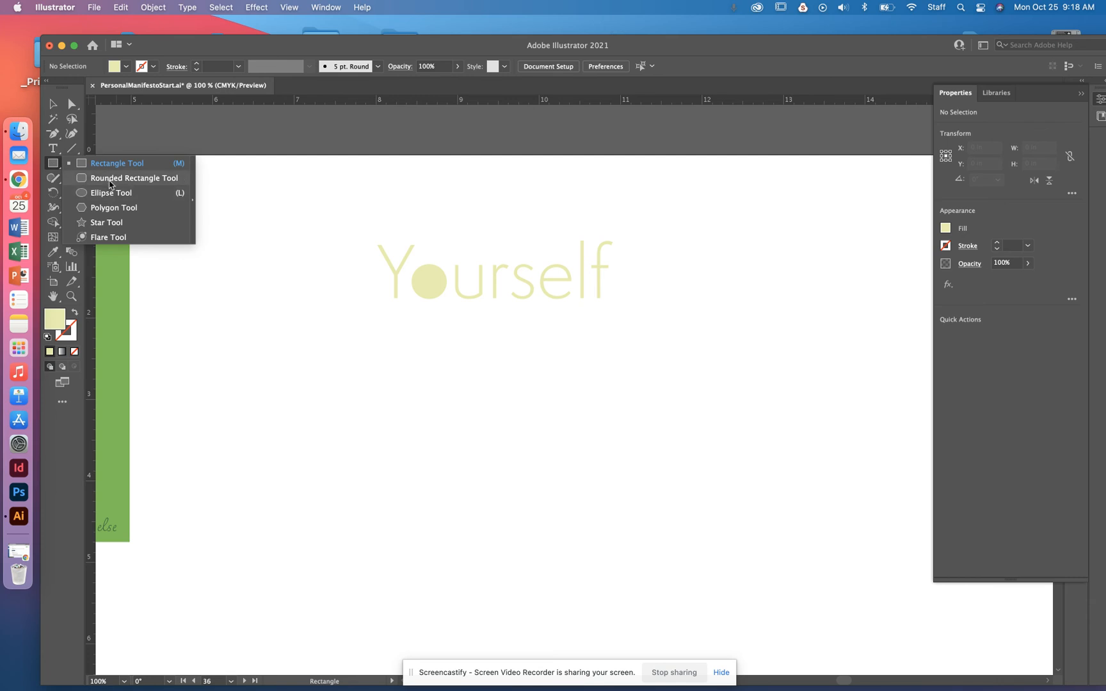
{"action": "left_click", "coordinate": [110, 178]}
{"action": "left_click_drag", "start_coordinate": [340, 386], "coordinate": [463, 610]}
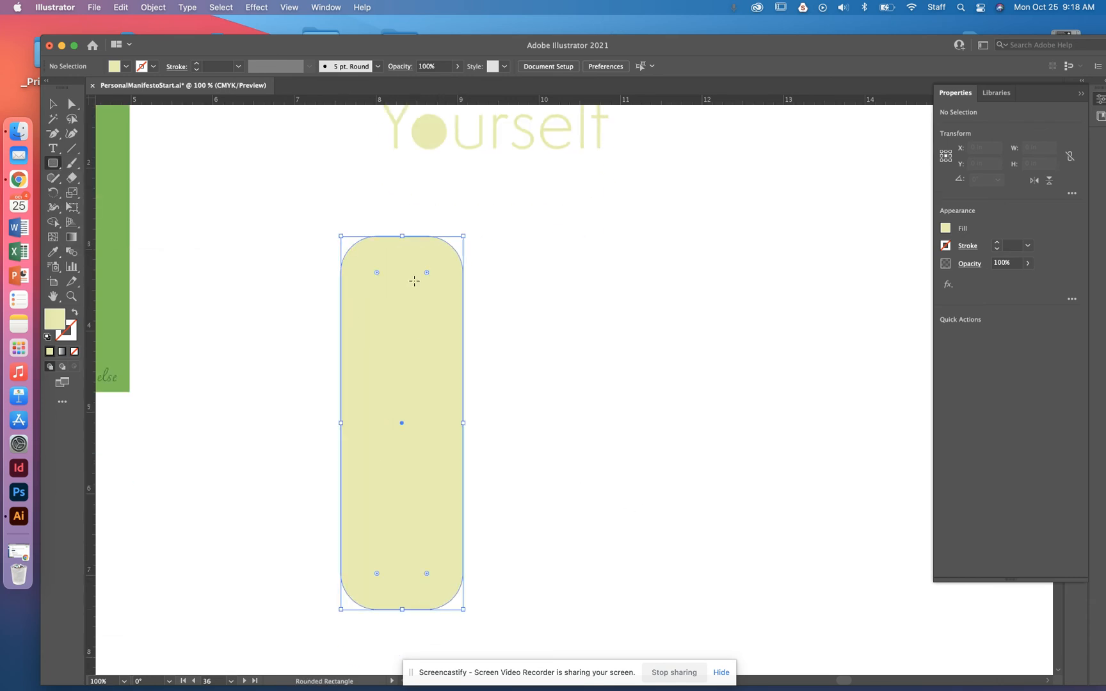
{"action": "left_click_drag", "start_coordinate": [427, 273], "coordinate": [387, 304]}
Rotate the pill about 25° counterclockwise and create a copy reflected across the vertical axis.
{"action": "left_click", "coordinate": [56, 107]}
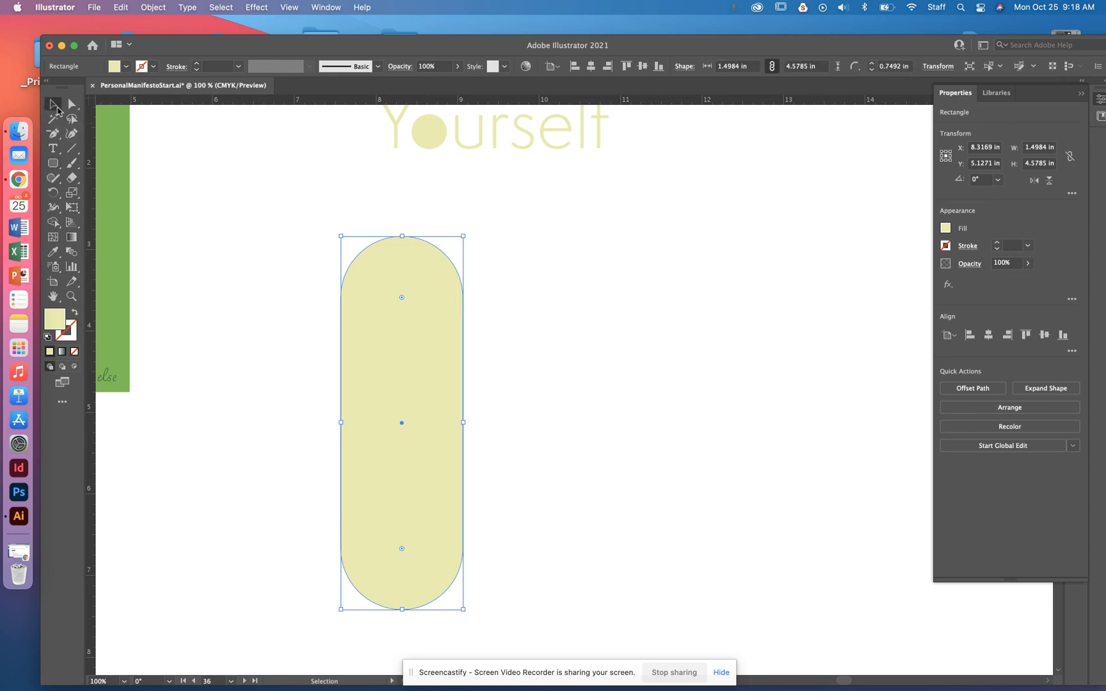
{"action": "left_click_drag", "start_coordinate": [468, 232], "coordinate": [378, 230]}
{"action": "right_click", "coordinate": [383, 356]}
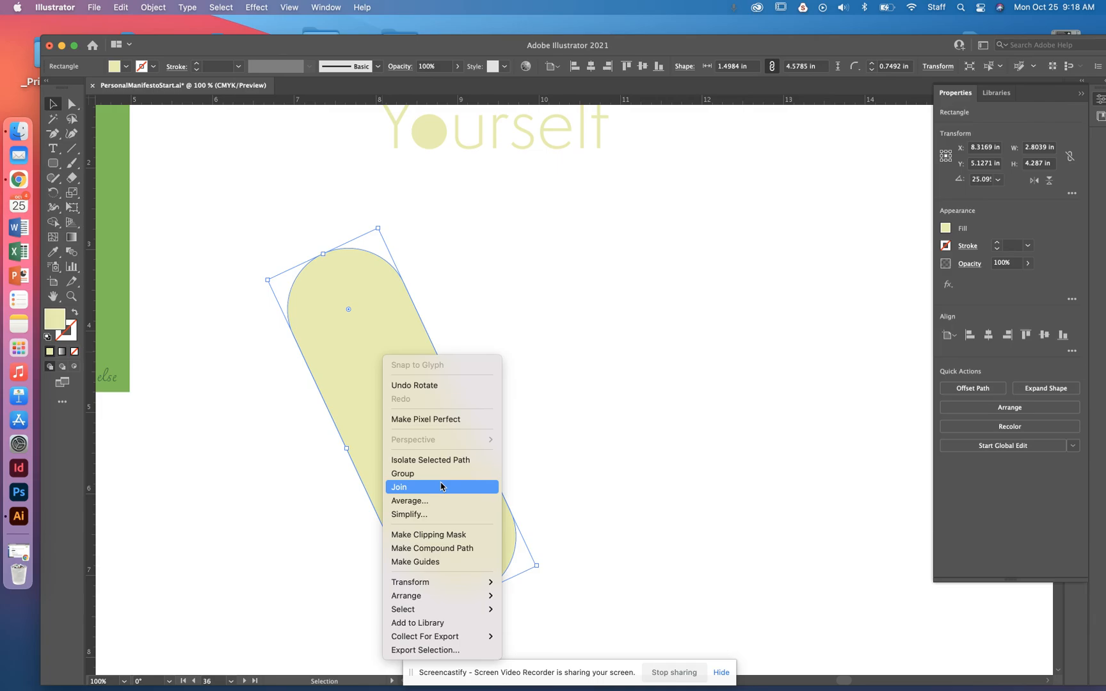
{"action": "mouse_move", "coordinate": [449, 583]}
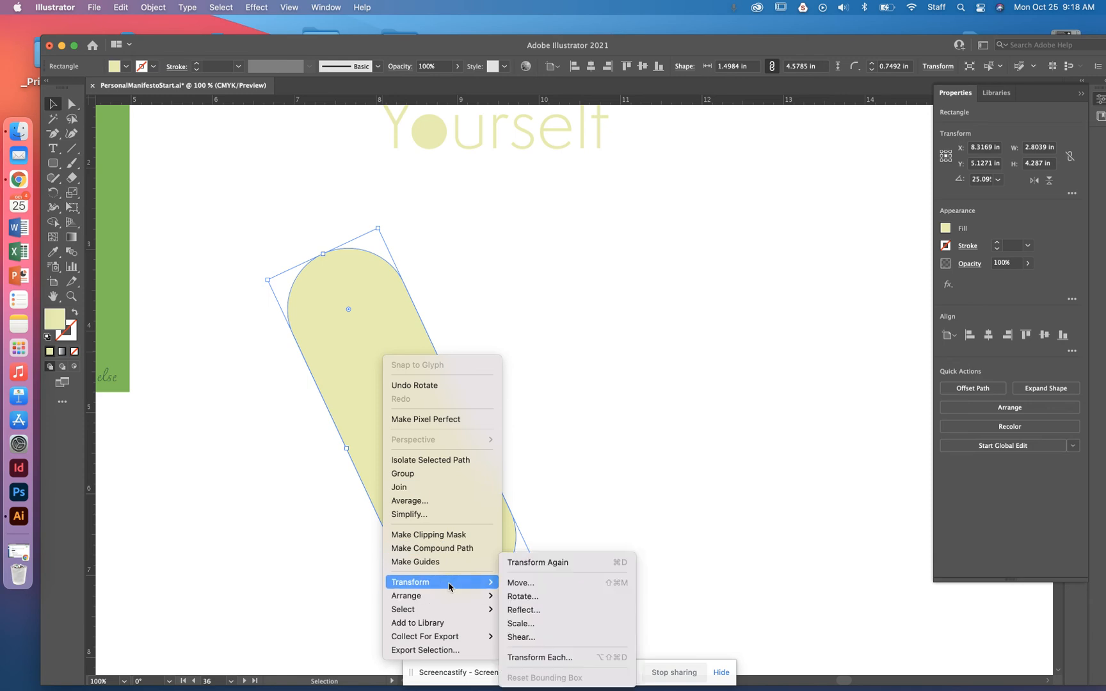
{"action": "left_click", "coordinate": [523, 611]}
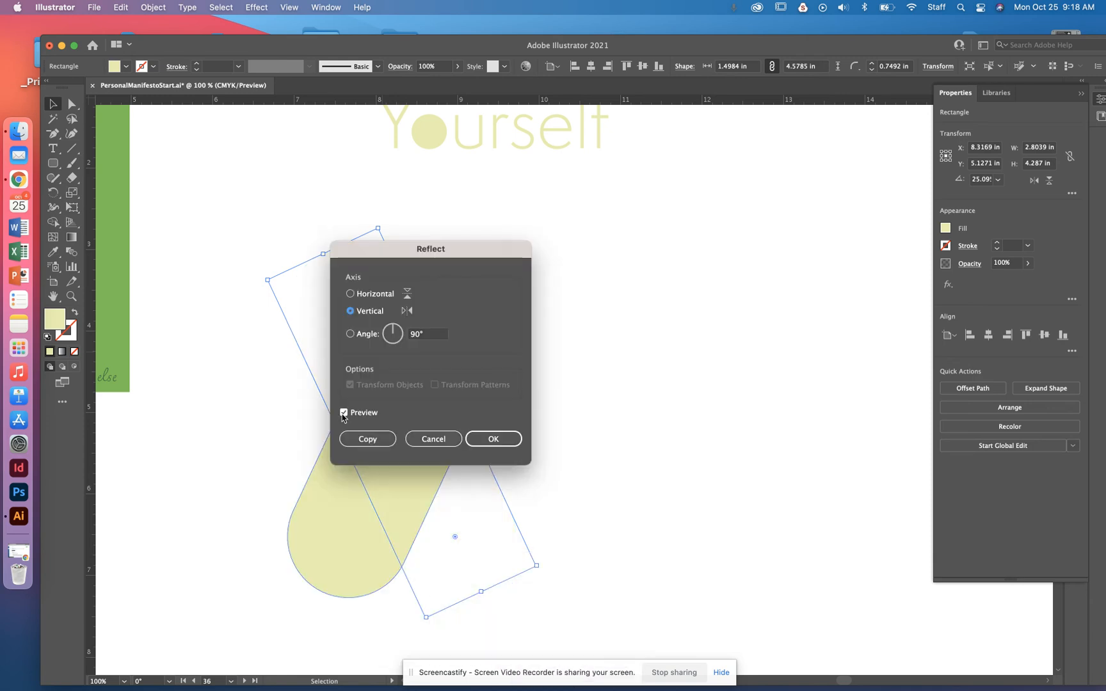
{"action": "left_click", "coordinate": [369, 439]}
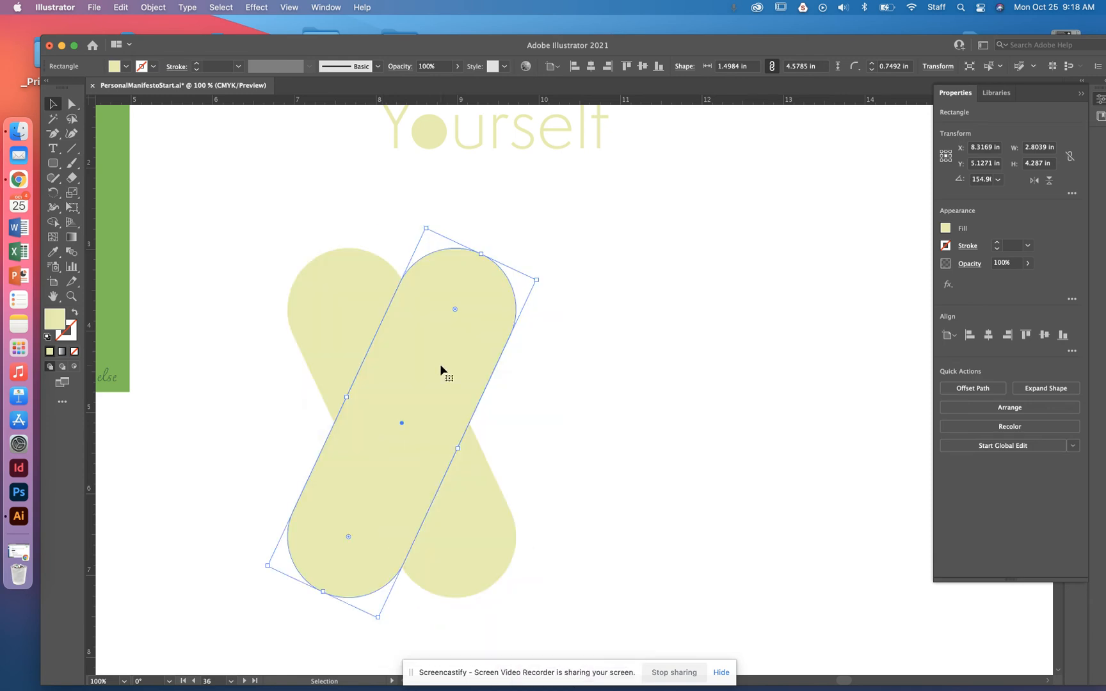
Delete the original pill and rotate the reflected copy clockwise to an angle of about 129°.
{"action": "key", "text": "super+equal"}
{"action": "left_click", "coordinate": [786, 294]}
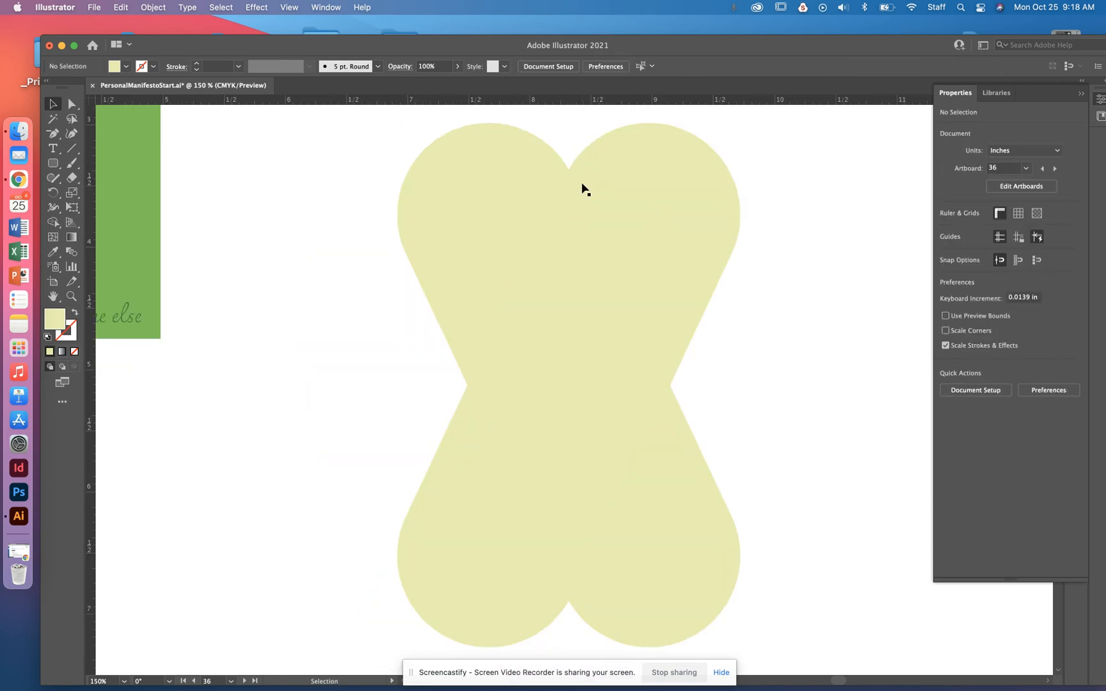
{"action": "left_click", "coordinate": [693, 531]}
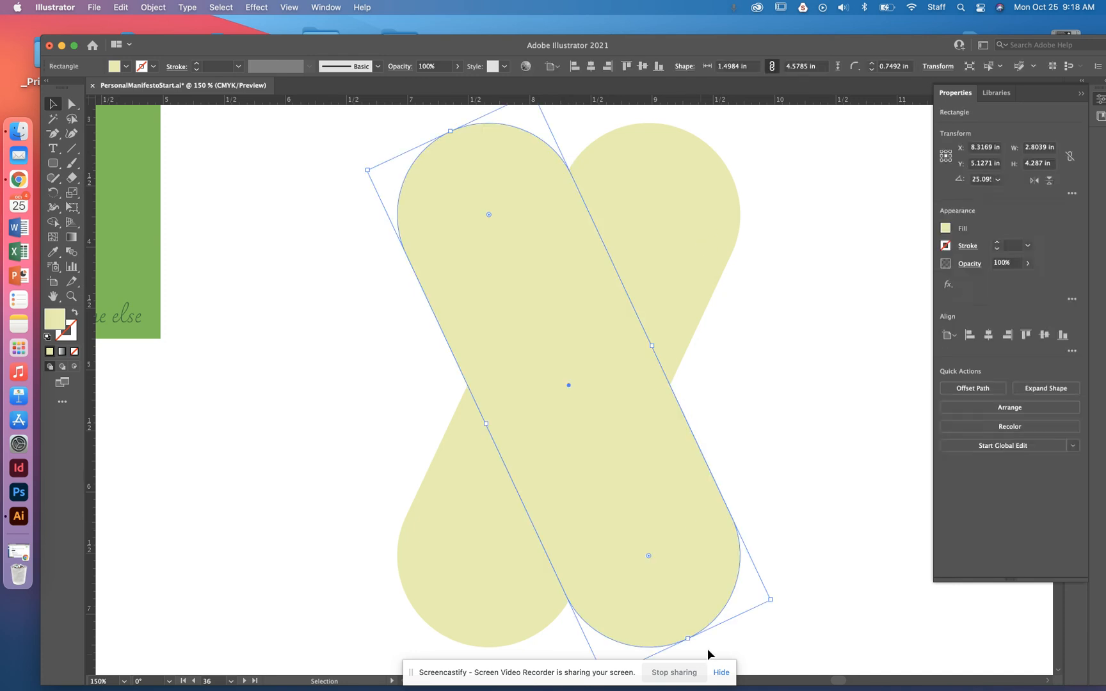
{"action": "key", "text": "Delete"}
{"action": "left_click", "coordinate": [681, 278]}
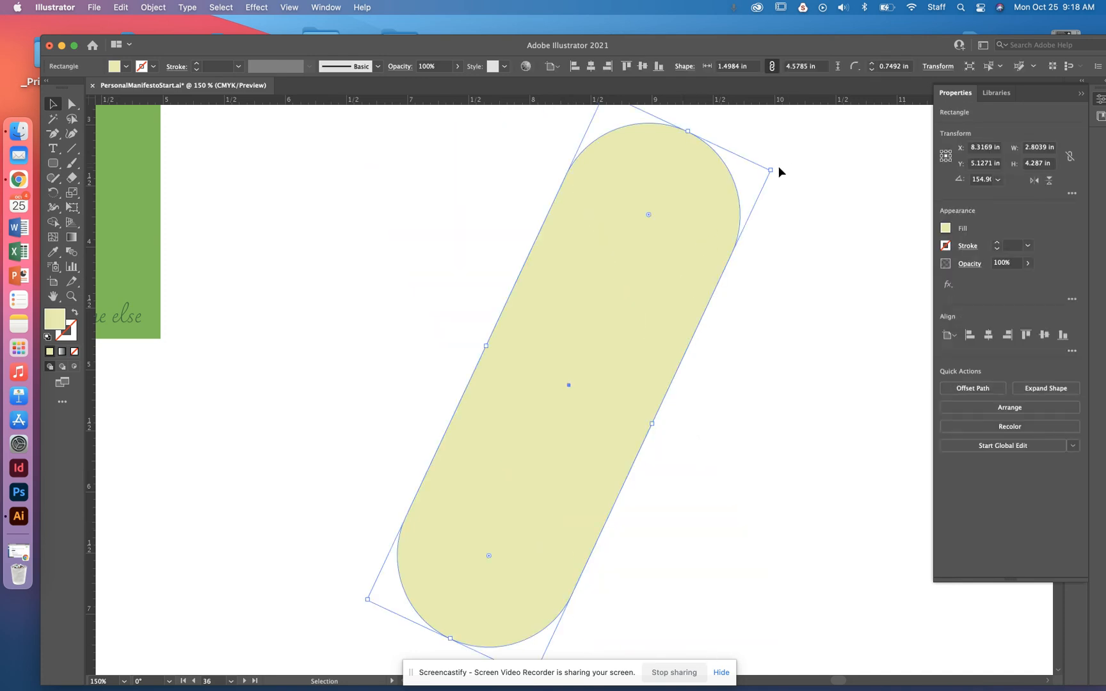
{"action": "left_click_drag", "start_coordinate": [776, 168], "coordinate": [817, 288]}
Create a copy of the rotated pill reflected across the vertical axis.
{"action": "right_click", "coordinate": [660, 326]}
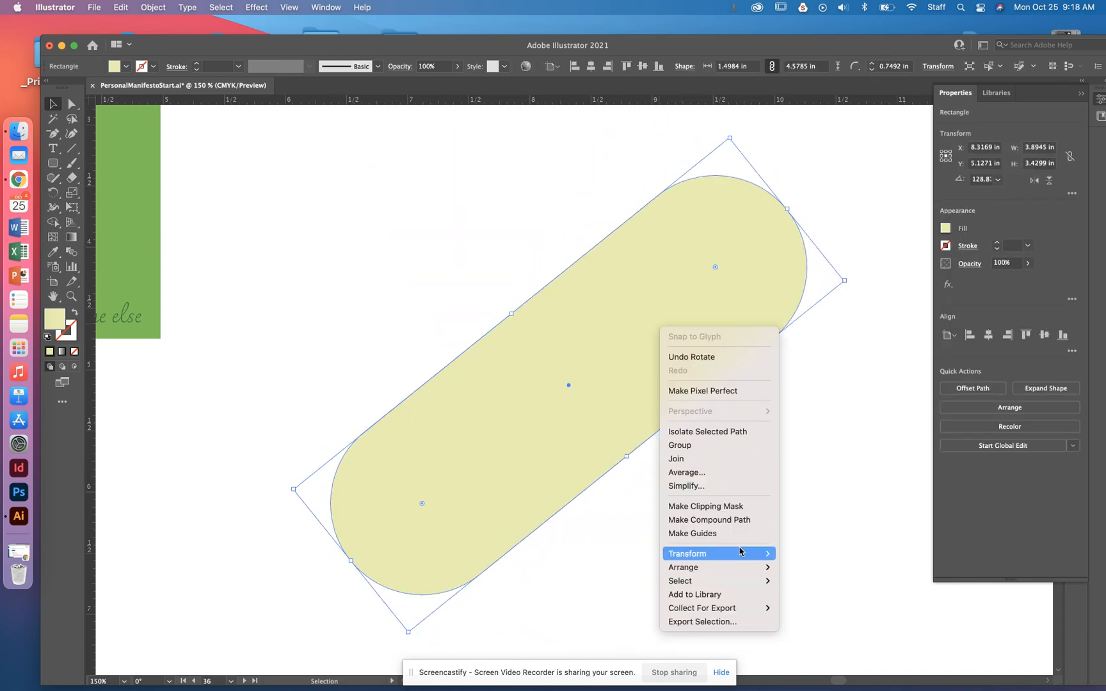
{"action": "mouse_move", "coordinate": [743, 554]}
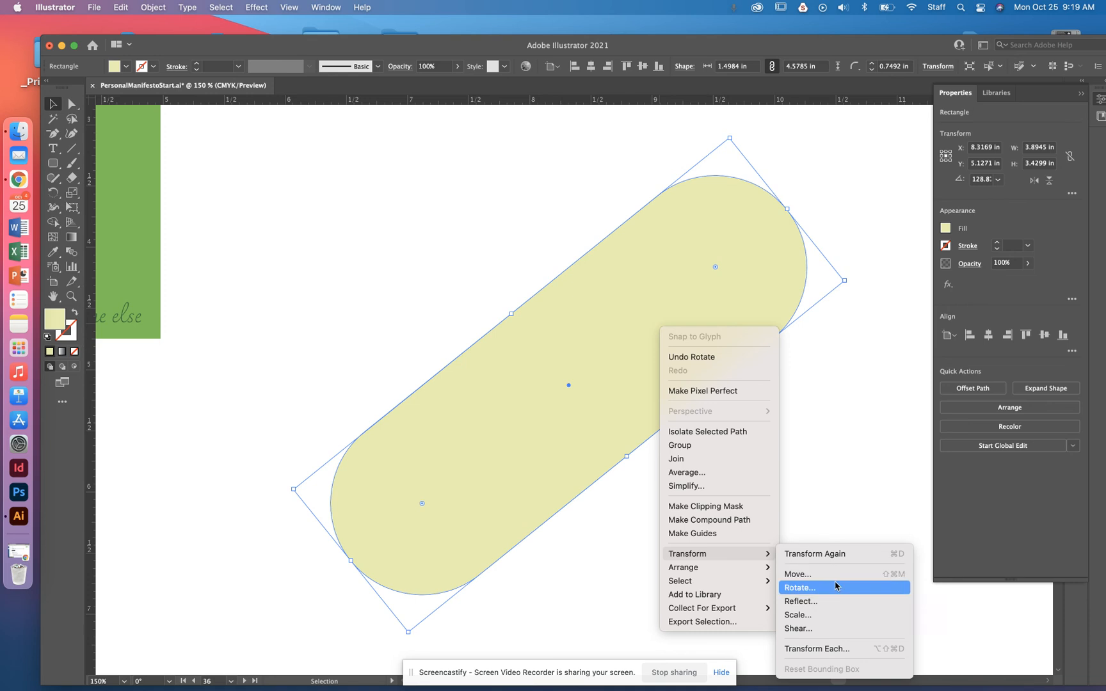
{"action": "left_click", "coordinate": [836, 601]}
{"action": "left_click", "coordinate": [365, 439]}
{"action": "left_click", "coordinate": [905, 338]}
Shift the reflected pill about 1.1 in to the right so the two upper ends form the lobes of a heart.
{"action": "left_click_drag", "start_coordinate": [657, 417], "coordinate": [766, 414]}
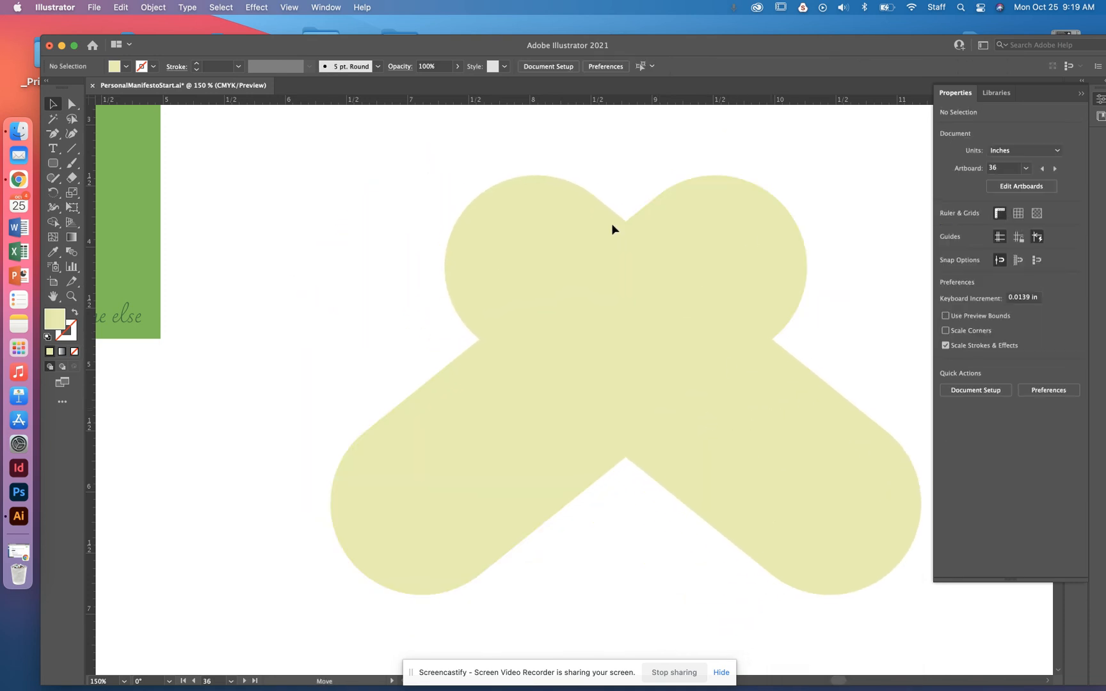
{"action": "left_click_drag", "start_coordinate": [606, 296], "coordinate": [629, 301]}
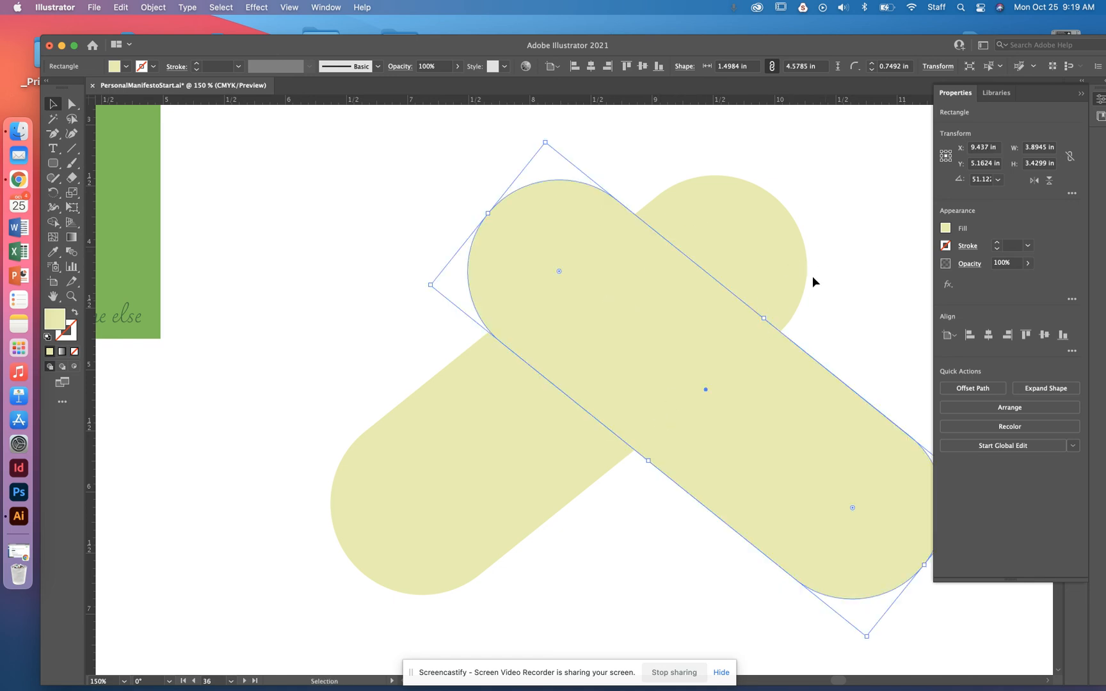
{"action": "left_click", "coordinate": [870, 249]}
Align the top edges of the two crossed pills.
{"action": "key", "text": "super+1"}
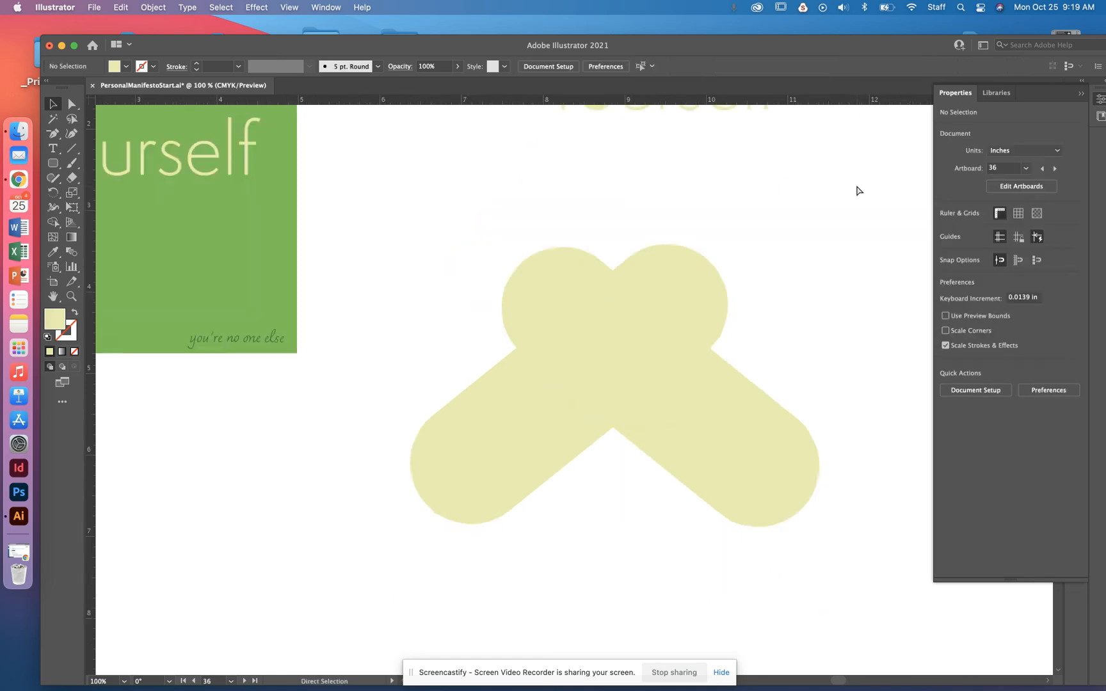
{"action": "key", "text": "super+minus"}
{"action": "left_click_drag", "start_coordinate": [482, 268], "coordinate": [731, 461]}
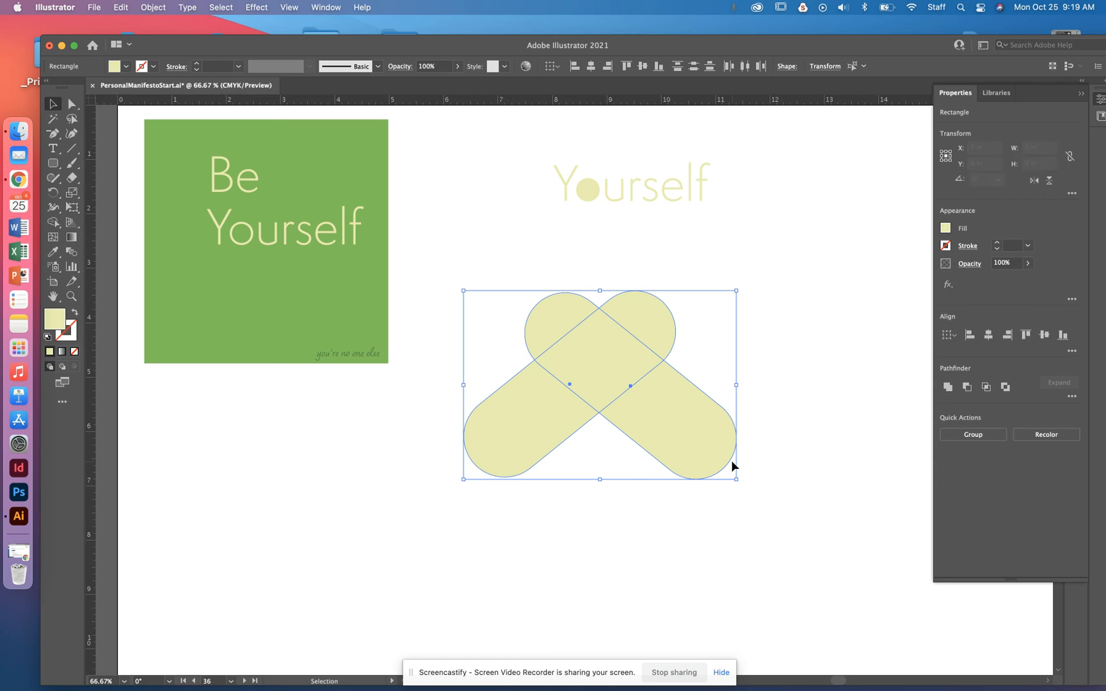
{"action": "left_click", "coordinate": [1027, 339]}
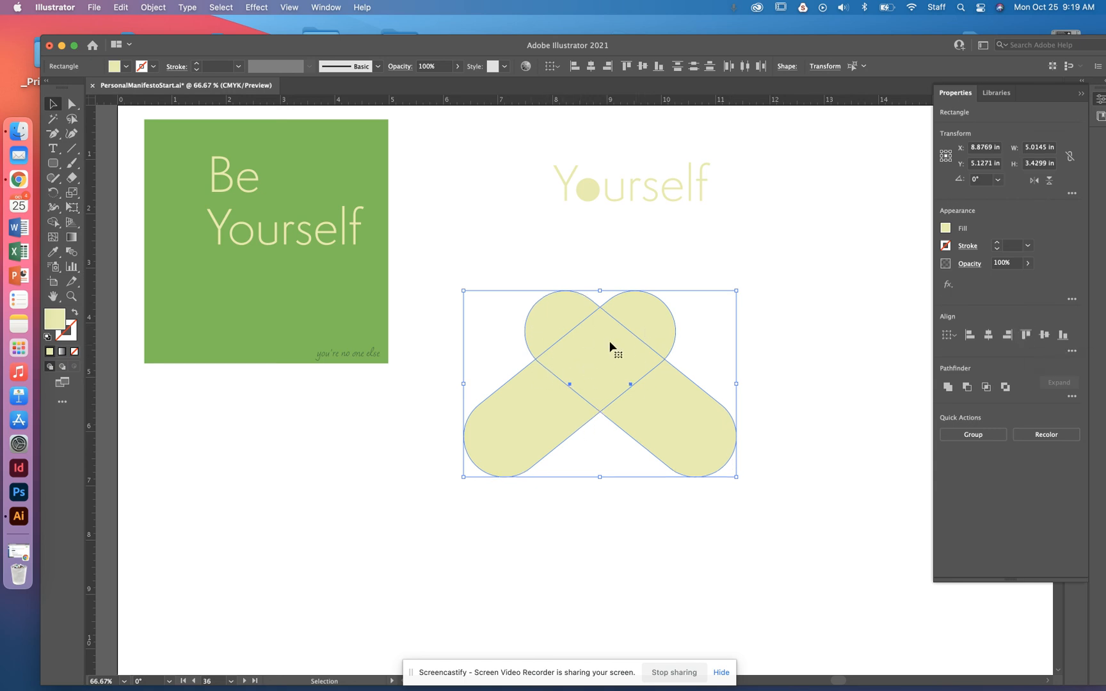
Use Shape Builder to remove the two lower arms of the pills and merge the remaining areas into one heart.
{"action": "left_click", "coordinate": [55, 223]}
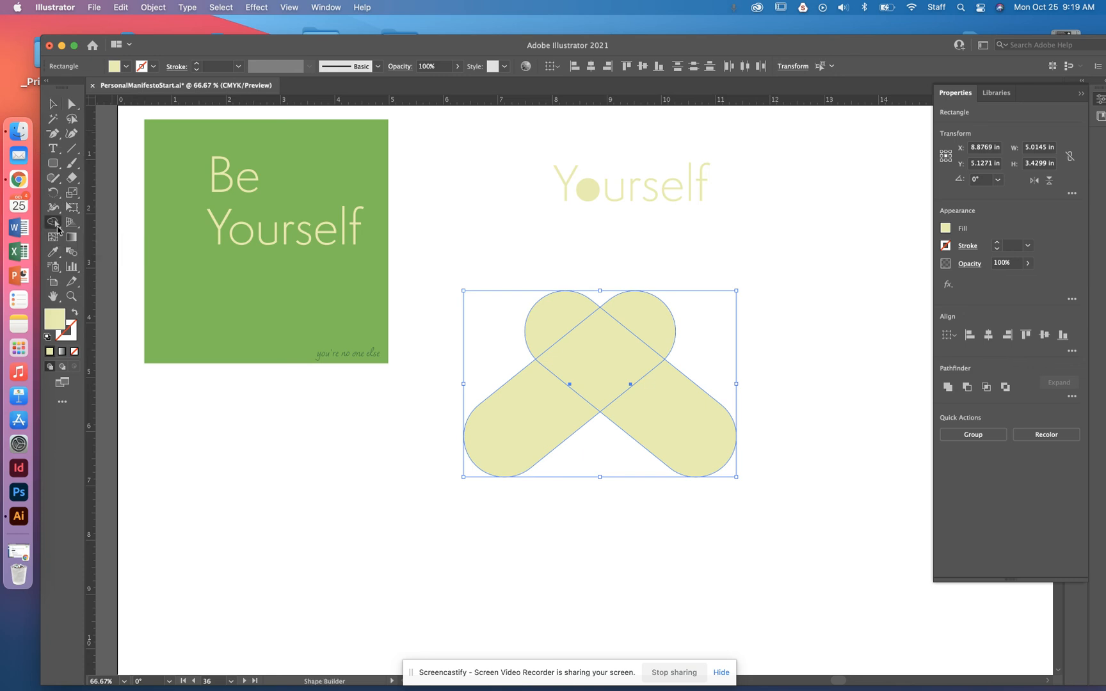
{"action": "left_click", "coordinate": [563, 432], "text": "alt"}
{"action": "left_click", "coordinate": [729, 435], "text": "alt"}
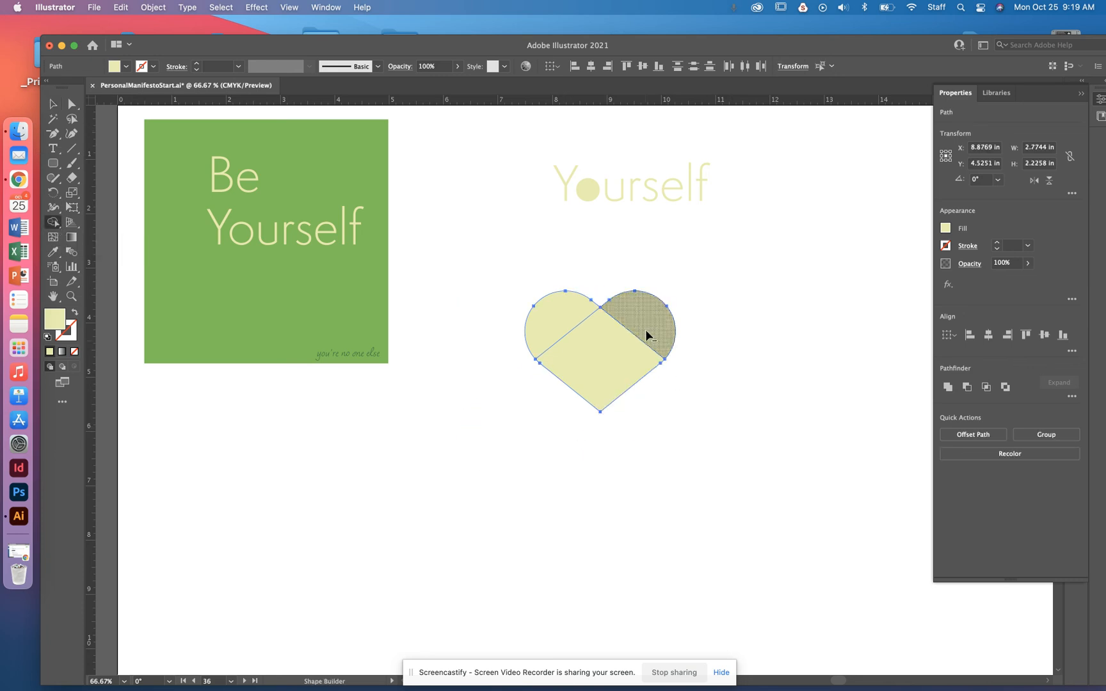
{"action": "mouse_move", "coordinate": [654, 332]}
{"action": "left_mouse_down"}
{"action": "mouse_move", "coordinate": [621, 351]}
{"action": "mouse_move", "coordinate": [585, 347]}
{"action": "mouse_move", "coordinate": [570, 323]}
{"action": "left_mouse_up"}
Scale the heart down to about 0.54 in wide and fill it with white sampled from the artboard.
{"action": "left_click", "coordinate": [58, 107]}
{"action": "mouse_move", "coordinate": [676, 291]}
{"action": "left_mouse_down"}
{"action": "mouse_move", "coordinate": [577, 376]}
{"action": "mouse_move", "coordinate": [688, 281]}
{"action": "left_mouse_up"}
{"action": "key", "text": "i"}
{"action": "left_click", "coordinate": [747, 261]}
{"action": "left_click", "coordinate": [52, 104]}
Place the white heart over the solid o of "Yourself" and shrink it to fit centred inside the circle.
{"action": "left_click_drag", "start_coordinate": [707, 268], "coordinate": [592, 193]}
{"action": "key", "text": "super+equal"}
{"action": "key", "text": "super+equal"}
{"action": "key", "text": "super+equal"}
{"action": "key", "text": "super+equal"}
{"action": "key", "text": "super+equal"}
{"action": "key", "text": "super+equal"}
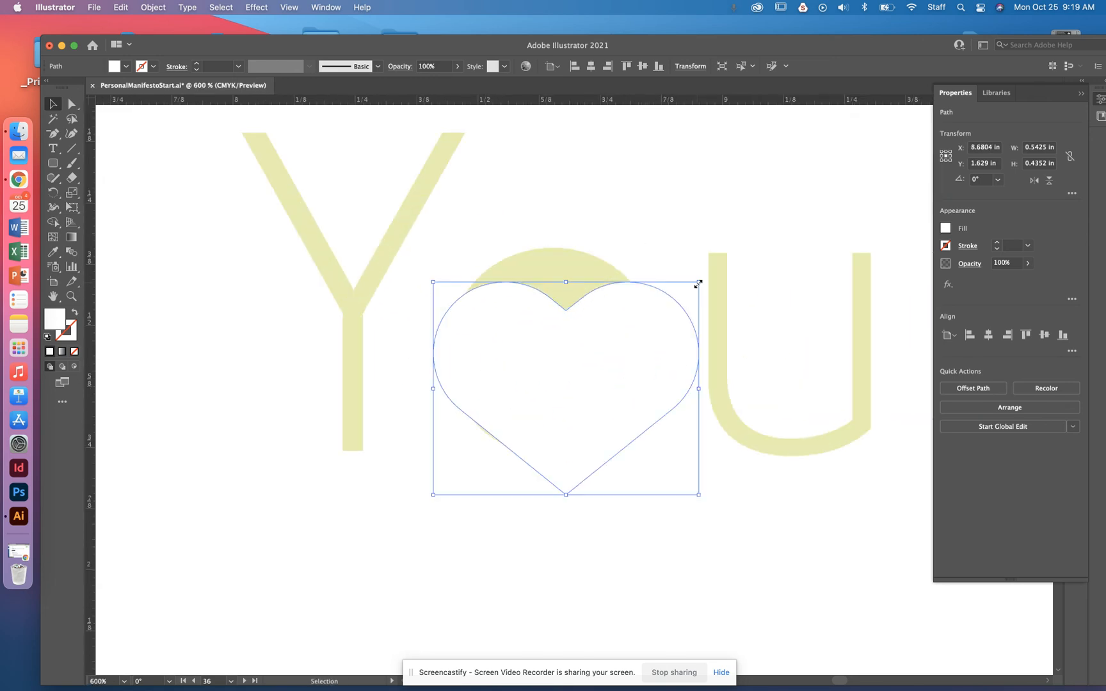
{"action": "left_click_drag", "start_coordinate": [698, 284], "coordinate": [643, 327]}
{"action": "left_click_drag", "start_coordinate": [644, 411], "coordinate": [619, 412]}
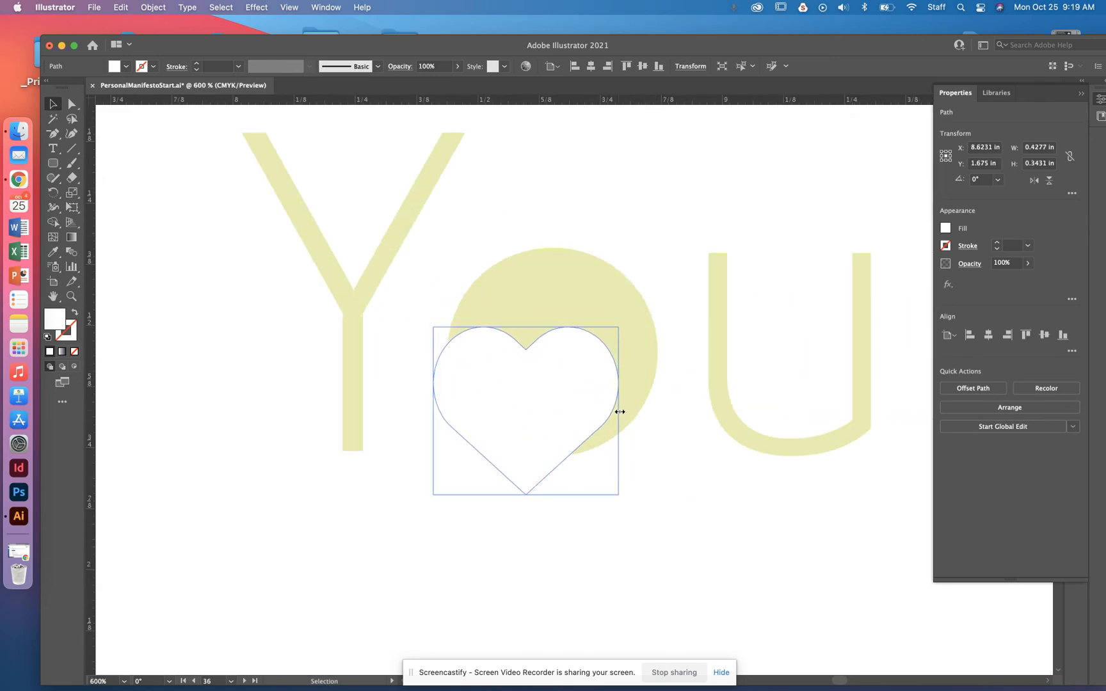
{"action": "left_click_drag", "start_coordinate": [435, 327], "coordinate": [454, 344]}
{"action": "left_click_drag", "start_coordinate": [536, 416], "coordinate": [550, 358]}
{"action": "left_click", "coordinate": [637, 232]}
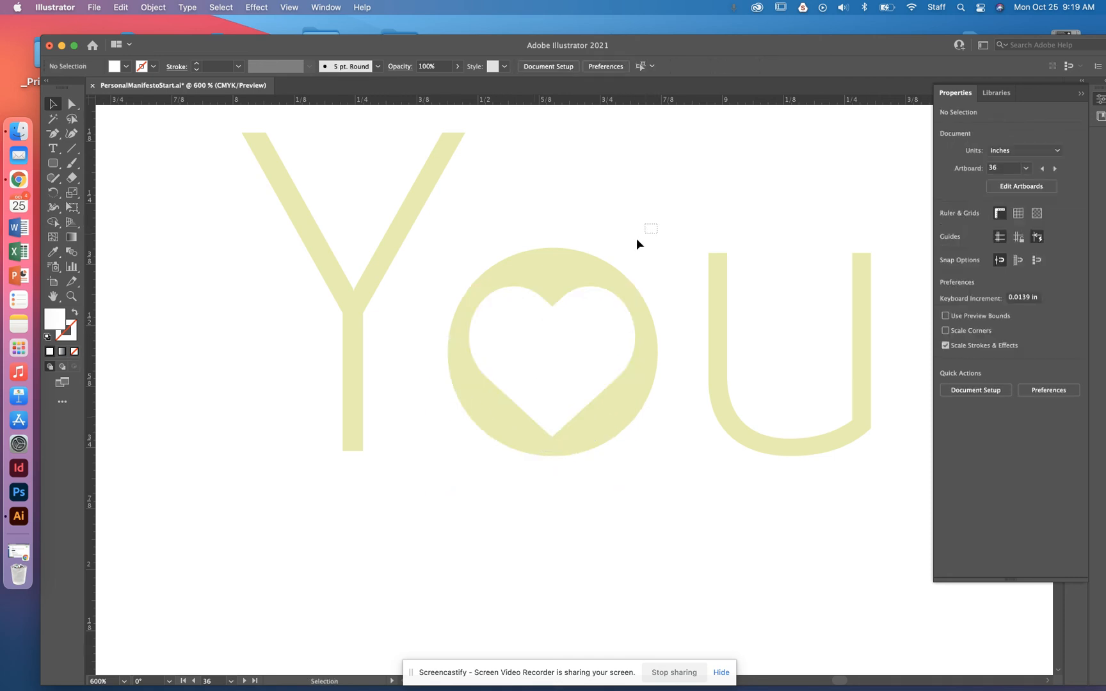
Unite the outer and inner circles of the letter o into one solid disc beneath the heart.
{"action": "left_click_drag", "start_coordinate": [561, 272], "coordinate": [559, 271]}
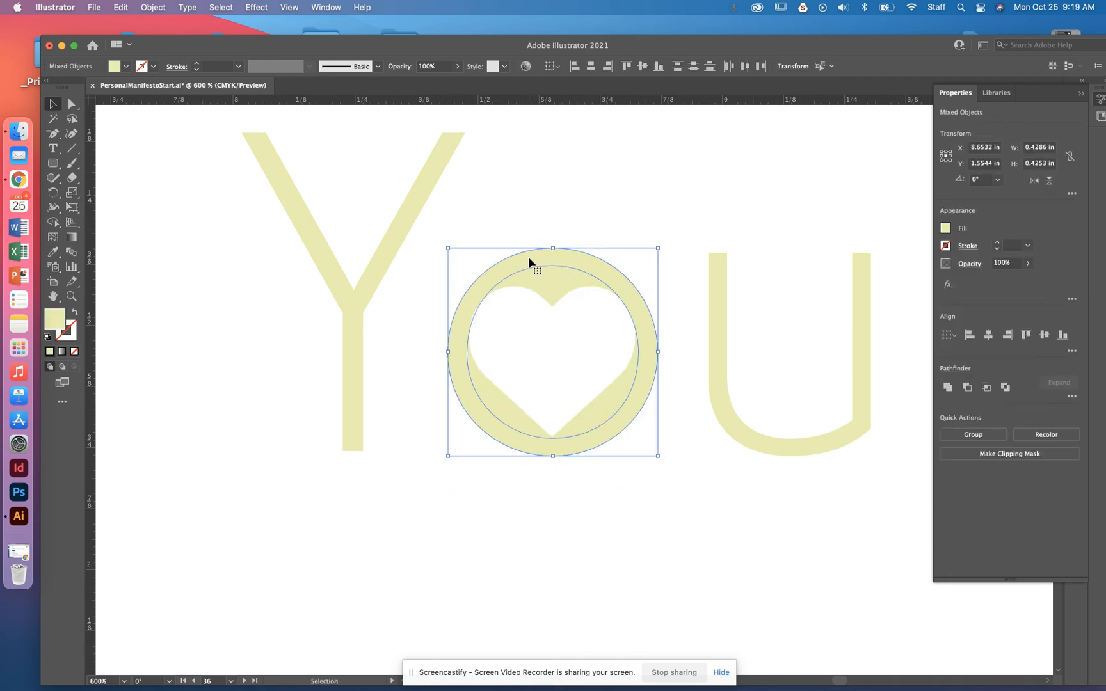
{"action": "left_click", "coordinate": [948, 386]}
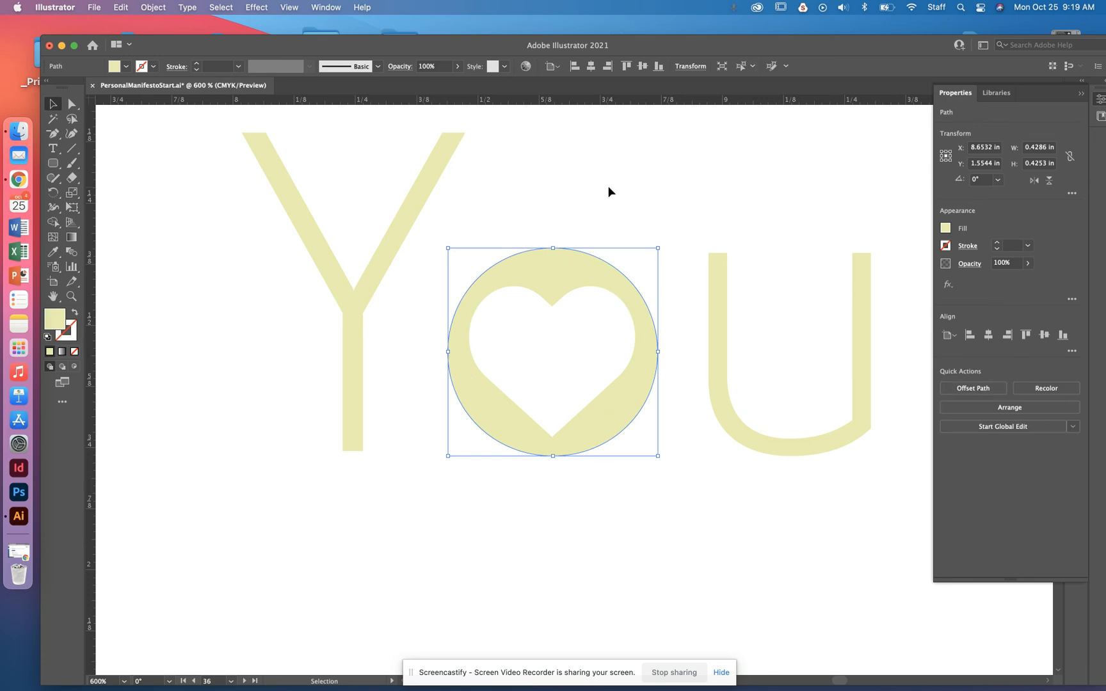
{"action": "left_click", "coordinate": [557, 373]}
{"action": "left_click", "coordinate": [556, 368]}
{"action": "left_click", "coordinate": [584, 246]}
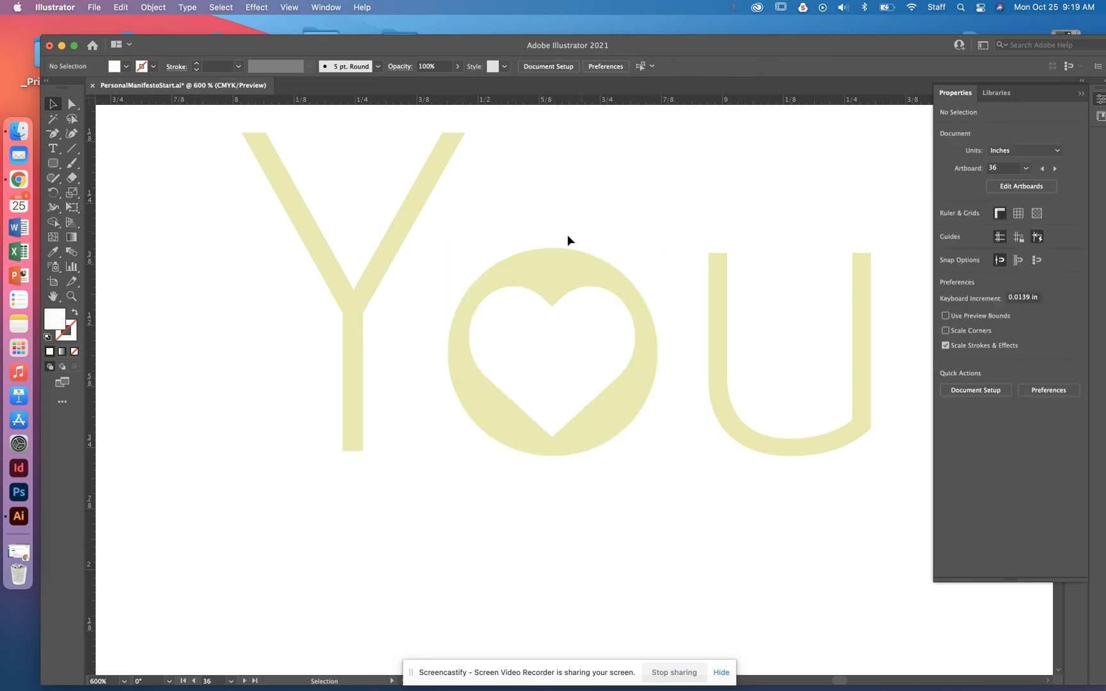
Align the centres of the heart and the disc, and nudge the heart slightly down.
{"action": "left_click", "coordinate": [558, 391]}
{"action": "left_click_drag", "start_coordinate": [635, 195], "coordinate": [561, 394]}
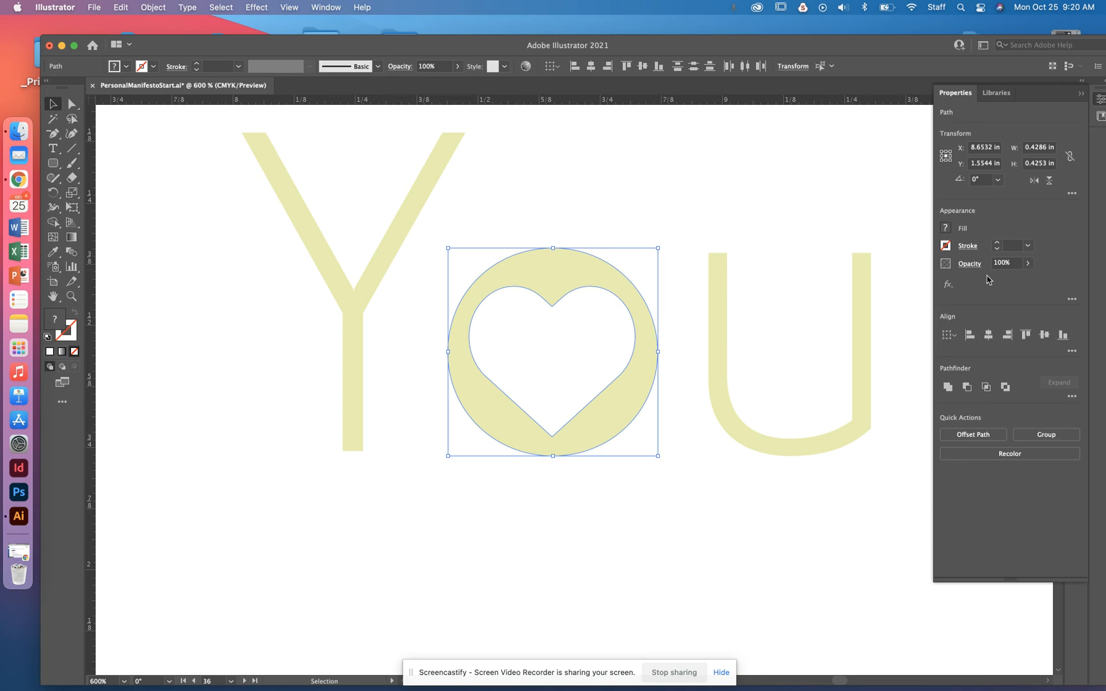
{"action": "left_click", "coordinate": [1044, 335]}
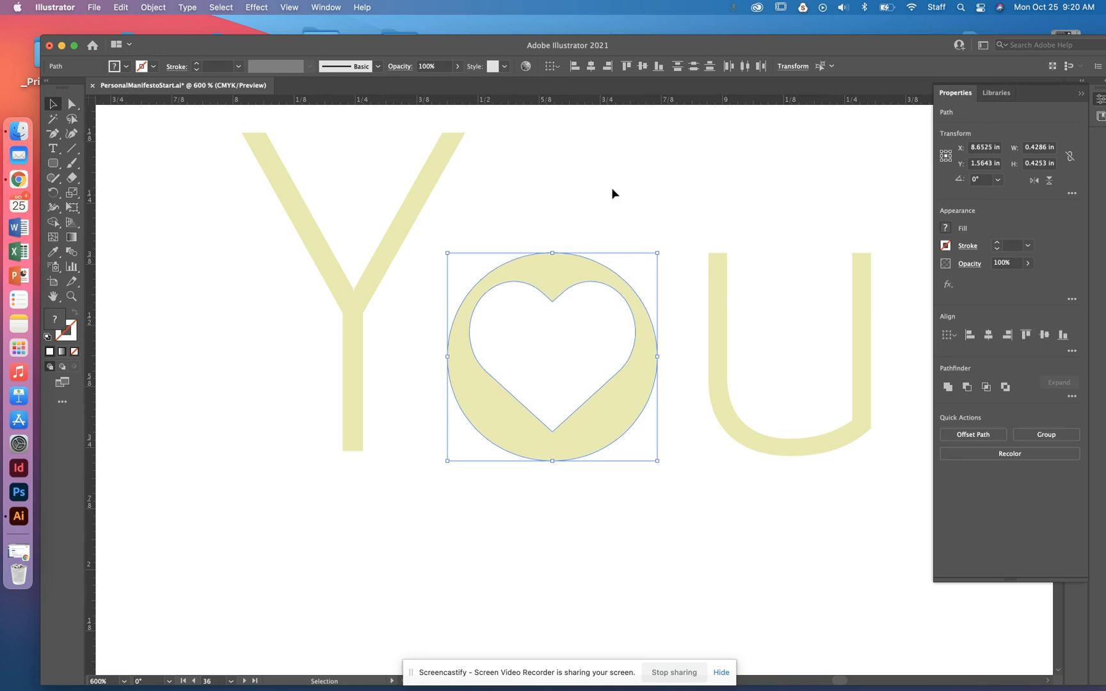
{"action": "left_click", "coordinate": [631, 202]}
{"action": "left_click", "coordinate": [589, 400]}
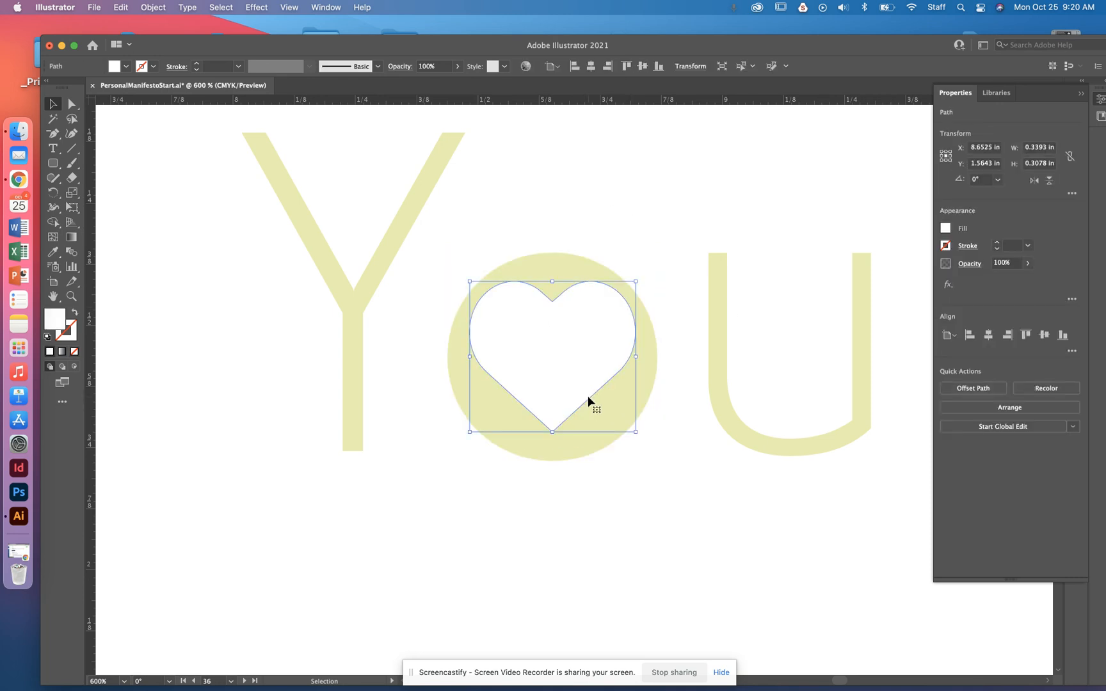
{"action": "key", "text": "Down"}
Subtract the heart from the disc with Minus Front to cut a heart-shaped hole.
{"action": "left_click_drag", "start_coordinate": [614, 207], "coordinate": [555, 511]}
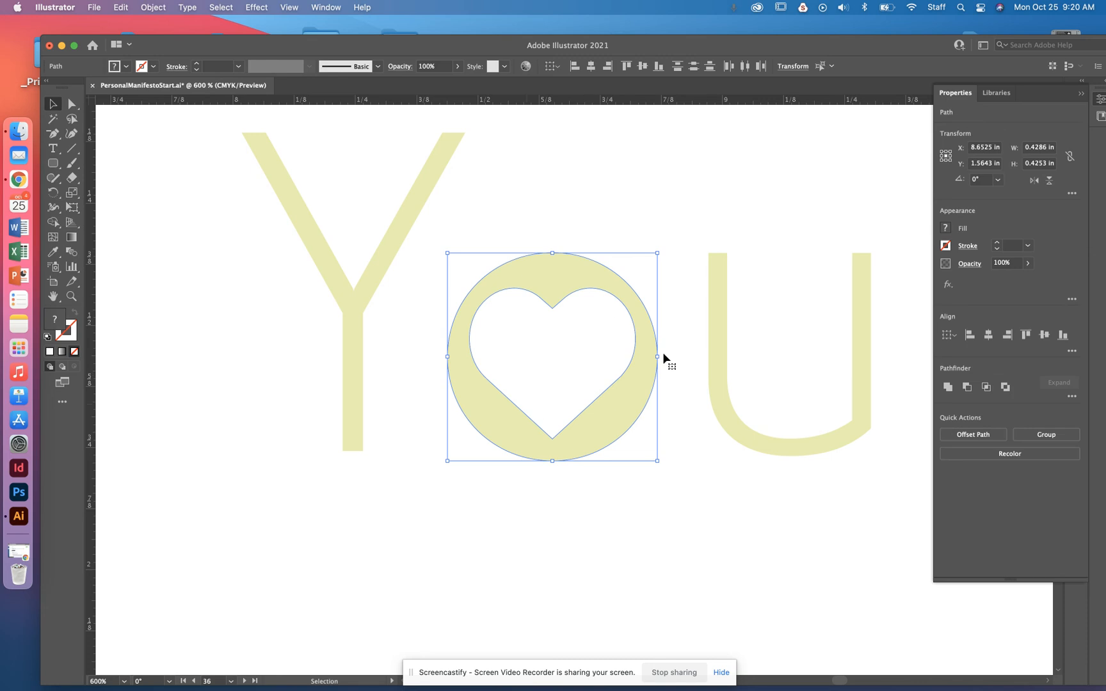
{"action": "left_click", "coordinate": [966, 387]}
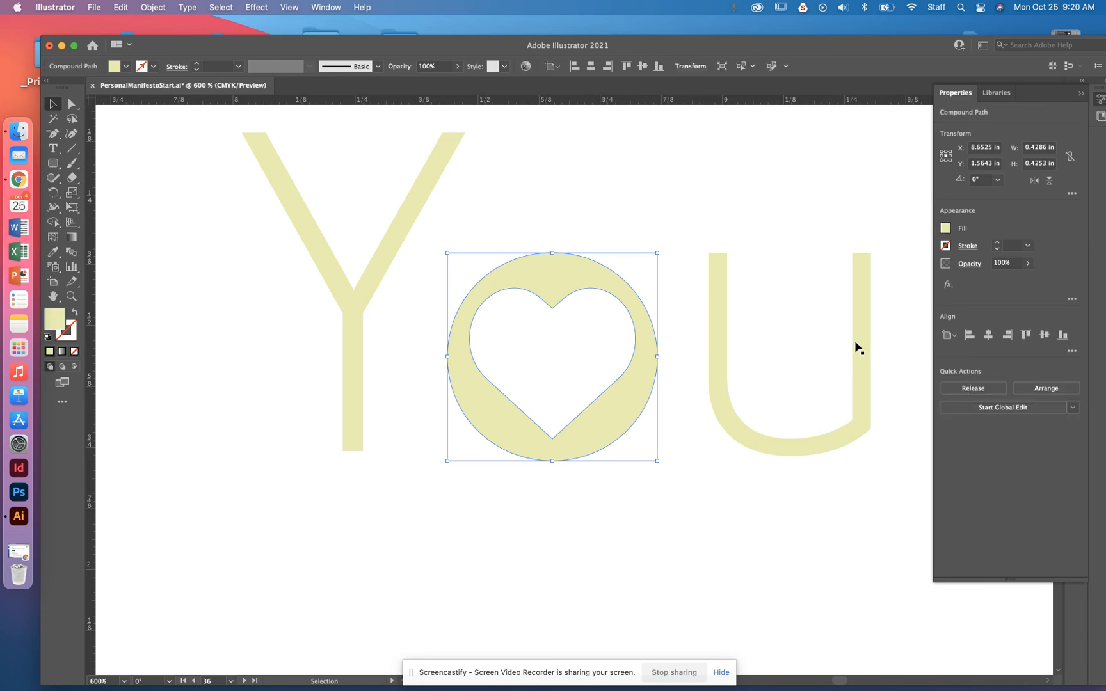
Draw a rounded rectangle about 1.29 by 0.98 in over the first three letters and send it to the back.
{"action": "left_click", "coordinate": [53, 163]}
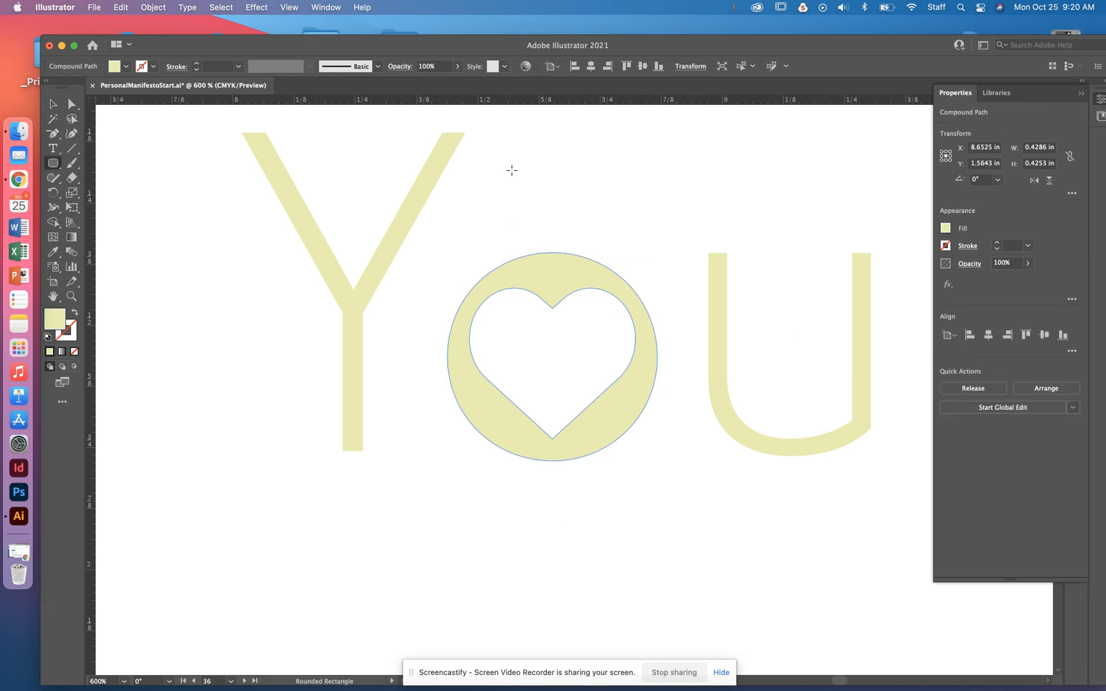
{"action": "left_click_drag", "start_coordinate": [212, 115], "coordinate": [844, 598]}
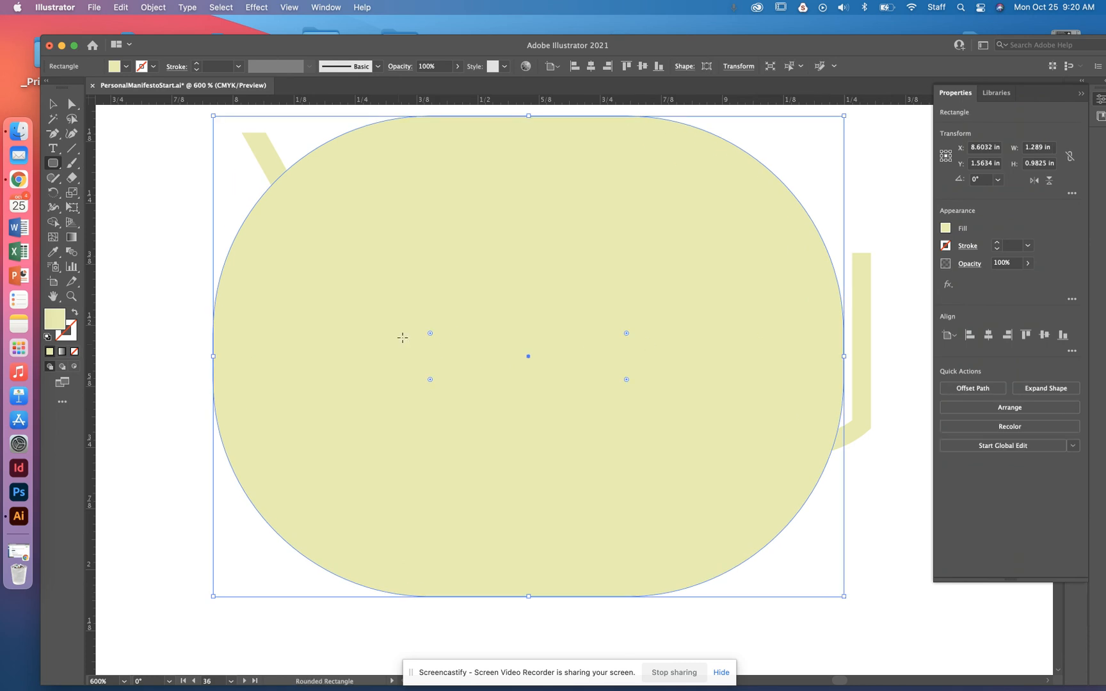
{"action": "right_click", "coordinate": [490, 321]}
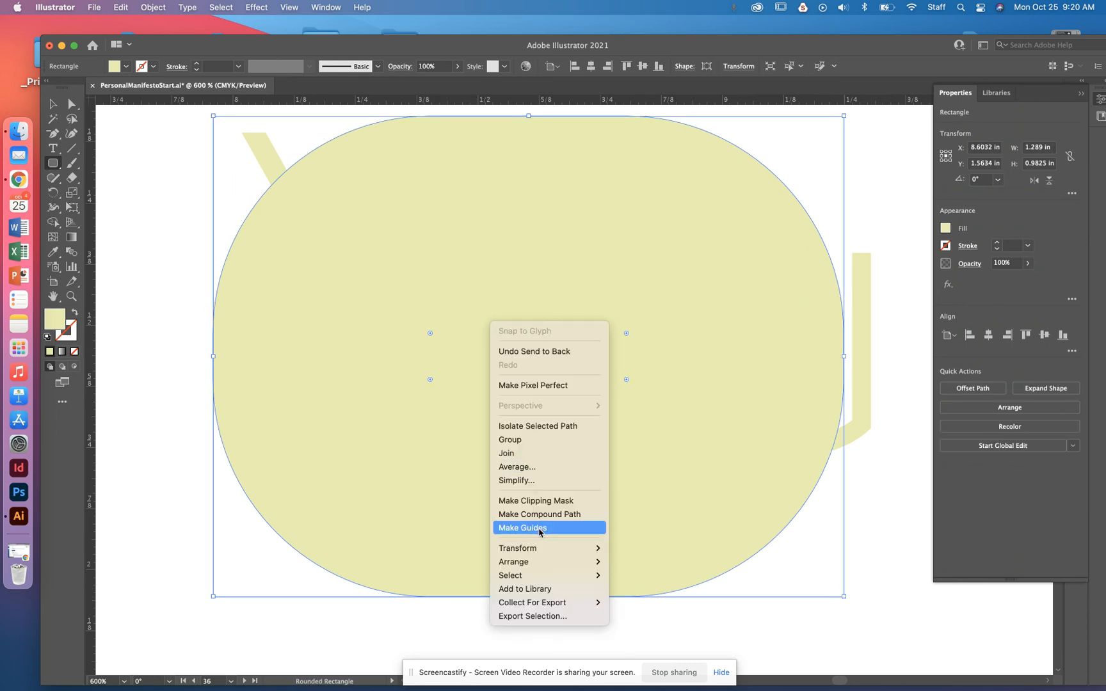
{"action": "mouse_move", "coordinate": [593, 568]}
{"action": "left_click", "coordinate": [670, 603]}
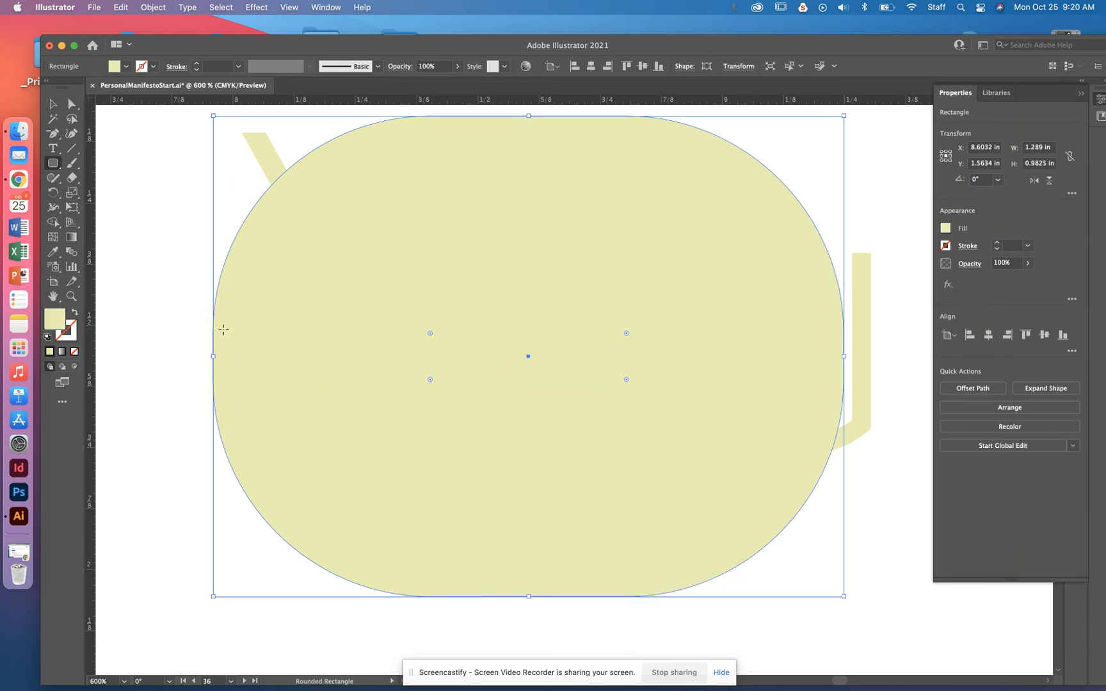
Change the rounded rectangle's fill to light lavender by shifting its hue.
{"action": "double_click", "coordinate": [56, 321]}
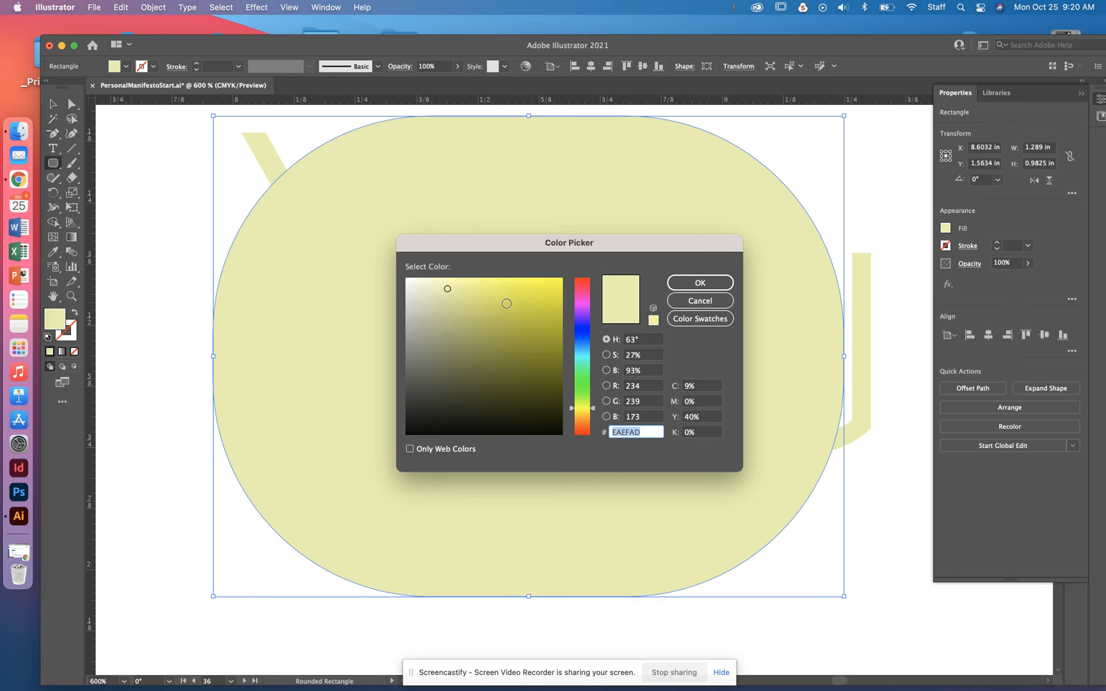
{"action": "left_click", "coordinate": [584, 353]}
{"action": "left_click", "coordinate": [697, 282]}
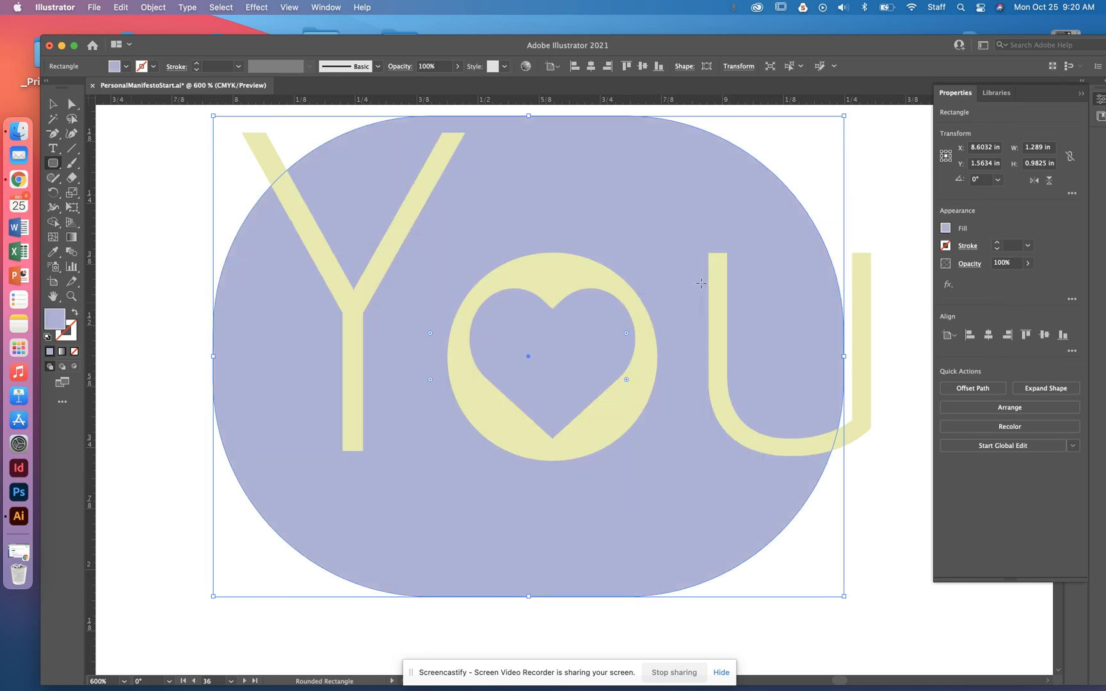
Move the lavender rectangle around behind the letters and leave it below and left of the o to test the heart cutout.
{"action": "key", "text": "v"}
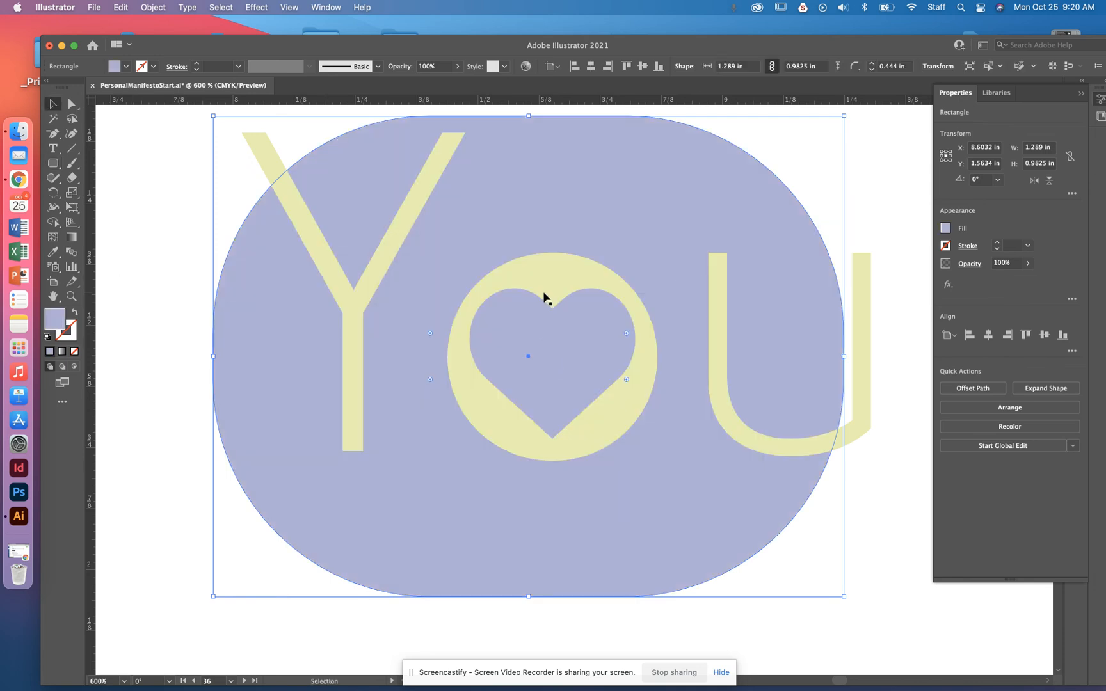
{"action": "left_click_drag", "start_coordinate": [588, 277], "coordinate": [400, 239]}
{"action": "left_click_drag", "start_coordinate": [474, 230], "coordinate": [333, 365]}
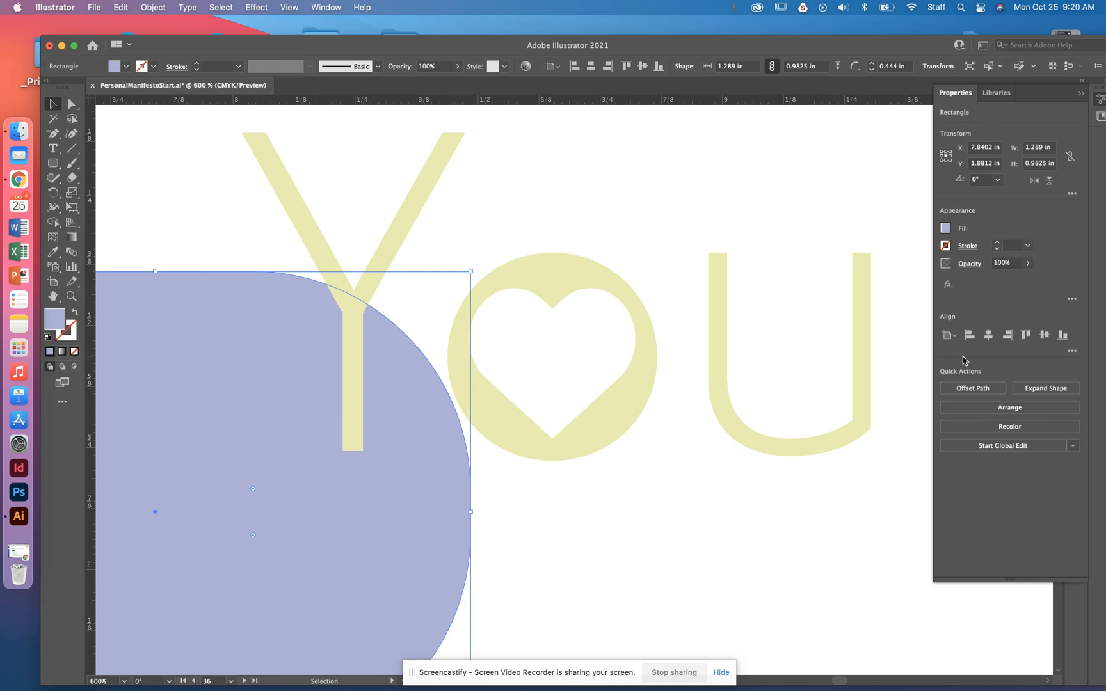
{"action": "left_click", "coordinate": [629, 290]}
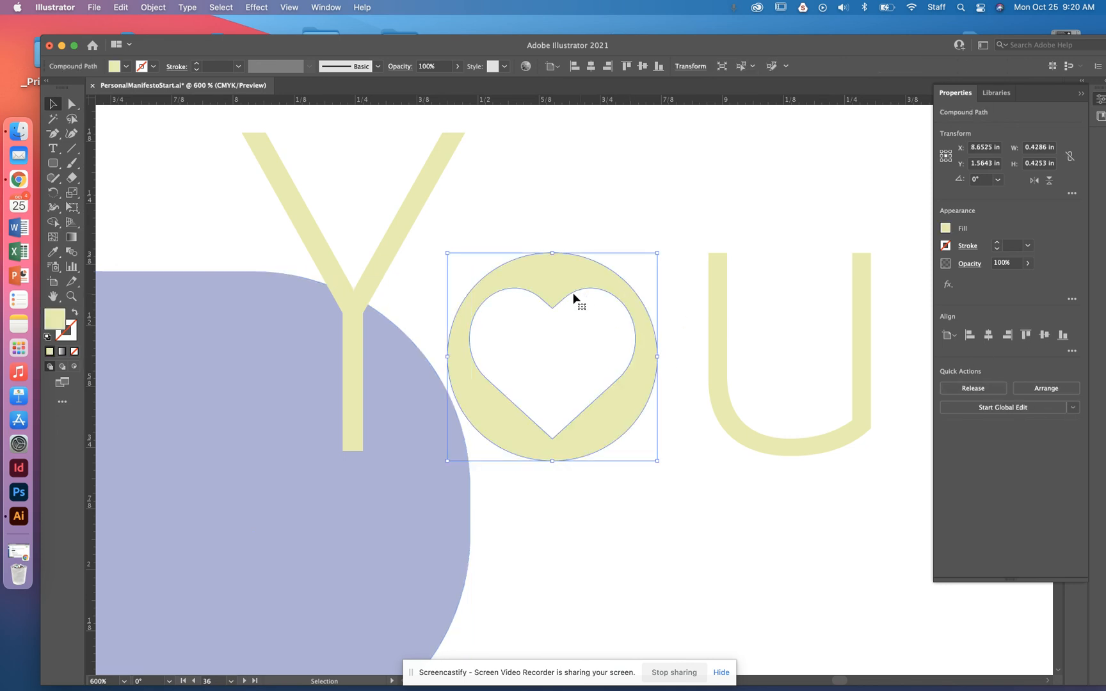
{"action": "left_click", "coordinate": [694, 114]}
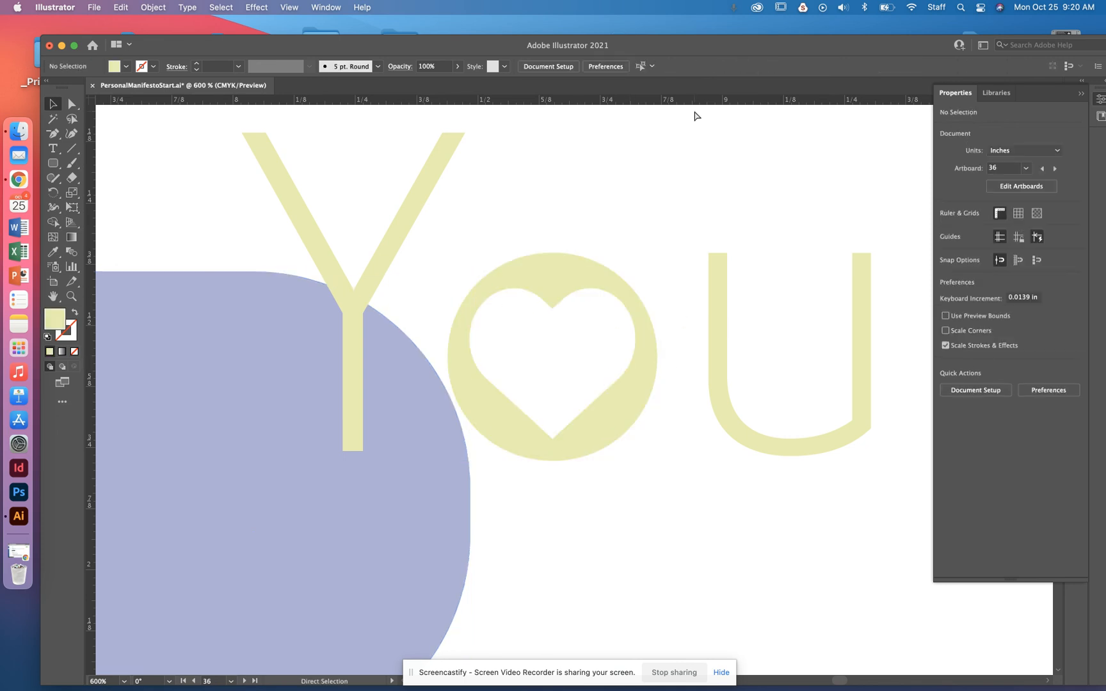
Undo the moves, recolouring and drawing of the rounded rectangle, as well as the heart subtraction.
{"action": "key", "text": "super+minus"}
{"action": "key", "text": "super+minus"}
{"action": "key", "text": "super+minus"}
{"action": "key", "text": "super+minus"}
{"action": "key", "text": "super+minus"}
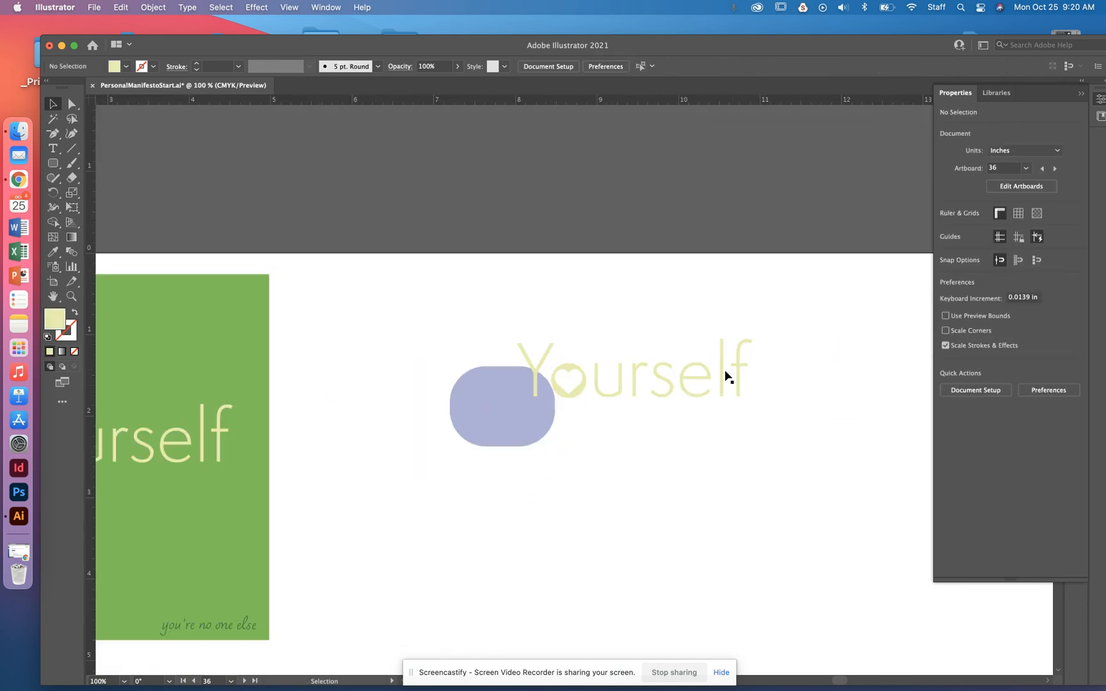
{"action": "key", "text": "super+z"}
{"action": "key", "text": "super+z"}
{"action": "key", "text": "super+z"}
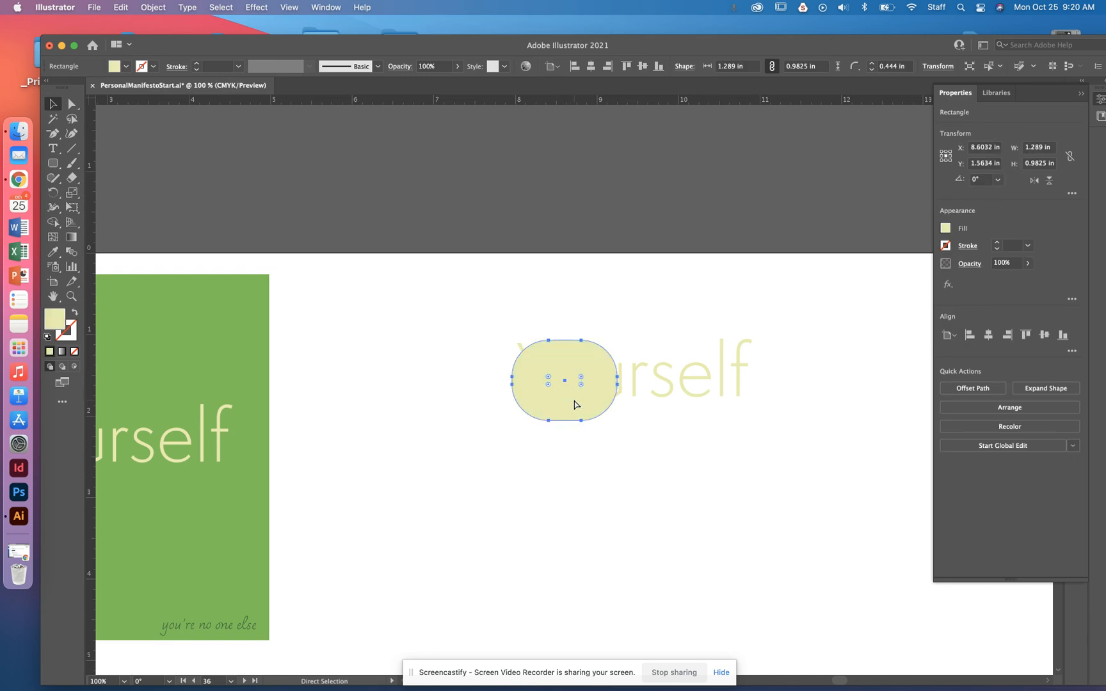
{"action": "key", "text": "super+z"}
{"action": "key", "text": "super+z"}
{"action": "key", "text": "super+z"}
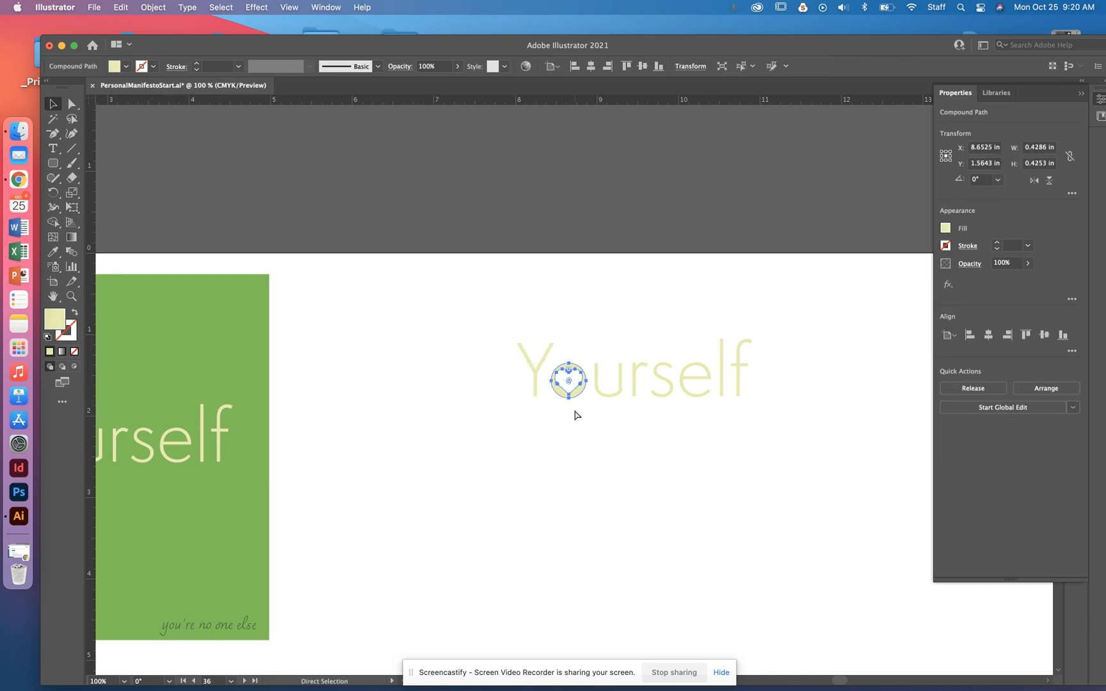
Move the customised word "Yourself" with its disc and heart onto the green square, below the original "Yourself".
{"action": "left_click", "coordinate": [575, 415]}
{"action": "key", "text": "v"}
{"action": "left_click_drag", "start_coordinate": [689, 398], "coordinate": [198, 548]}
{"action": "left_click_drag", "start_coordinate": [323, 548], "coordinate": [892, 518]}
{"action": "left_click", "coordinate": [640, 615]}
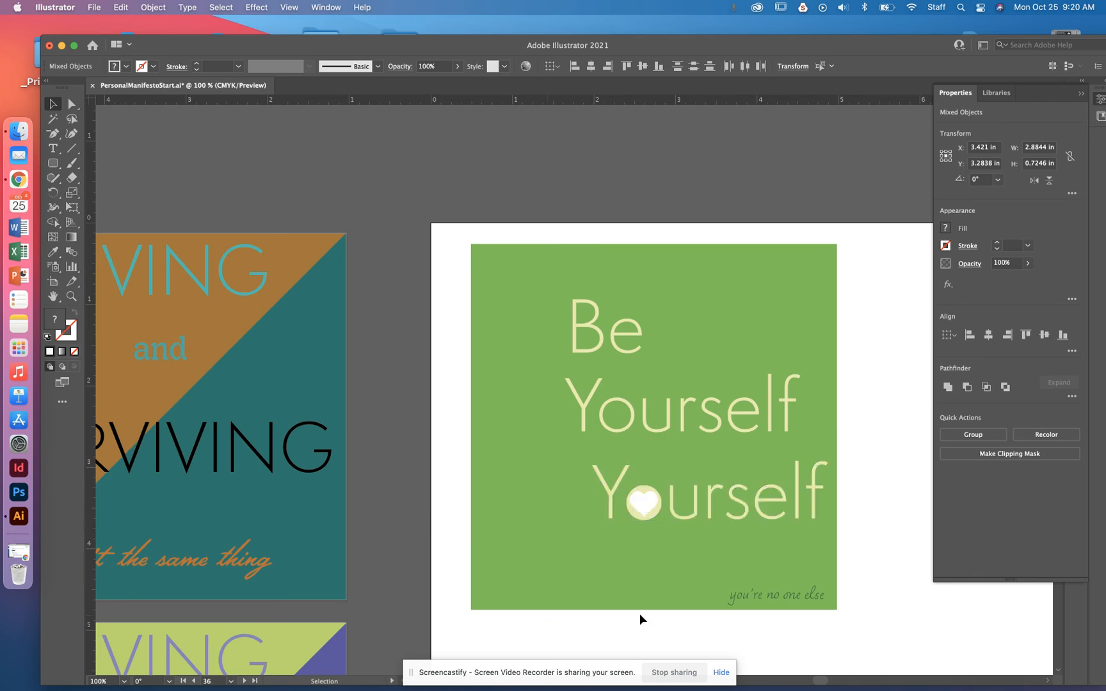
Subtract the white heart from the disc with Minus Front so the green background fills the heart-shaped hole.
{"action": "left_click", "coordinate": [649, 509]}
{"action": "key", "text": "super+equal"}
{"action": "key", "text": "super+equal"}
{"action": "key", "text": "super+equal"}
{"action": "key", "text": "super+equal"}
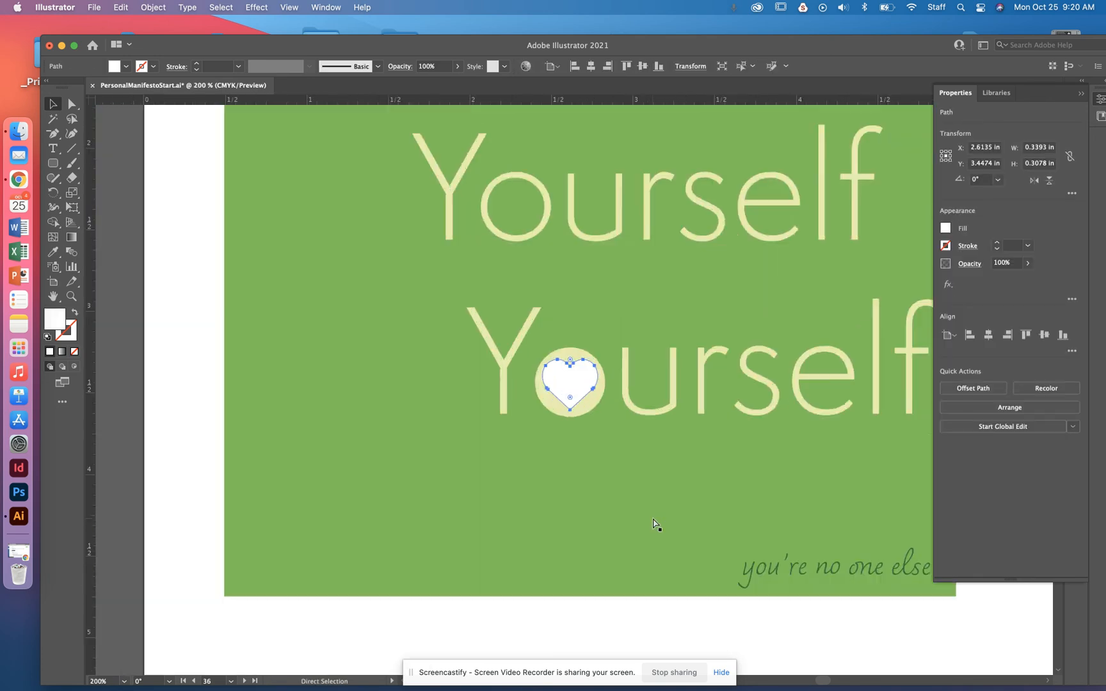
{"action": "left_click", "coordinate": [634, 395], "text": "shift"}
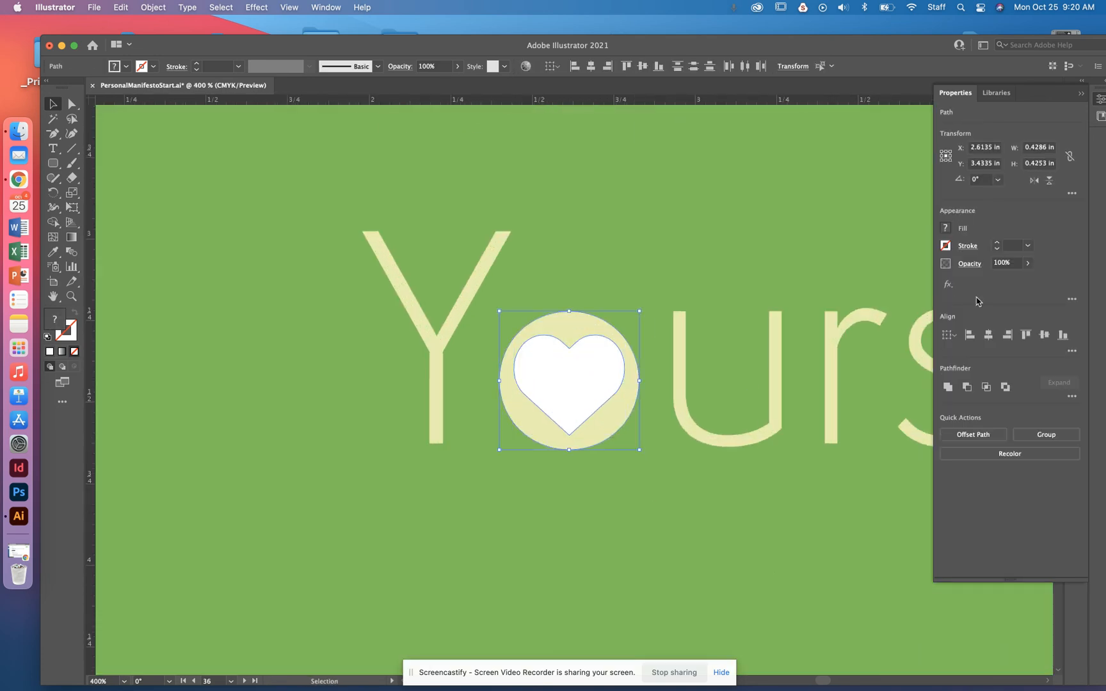
{"action": "left_click", "coordinate": [972, 390]}
{"action": "left_click", "coordinate": [699, 241]}
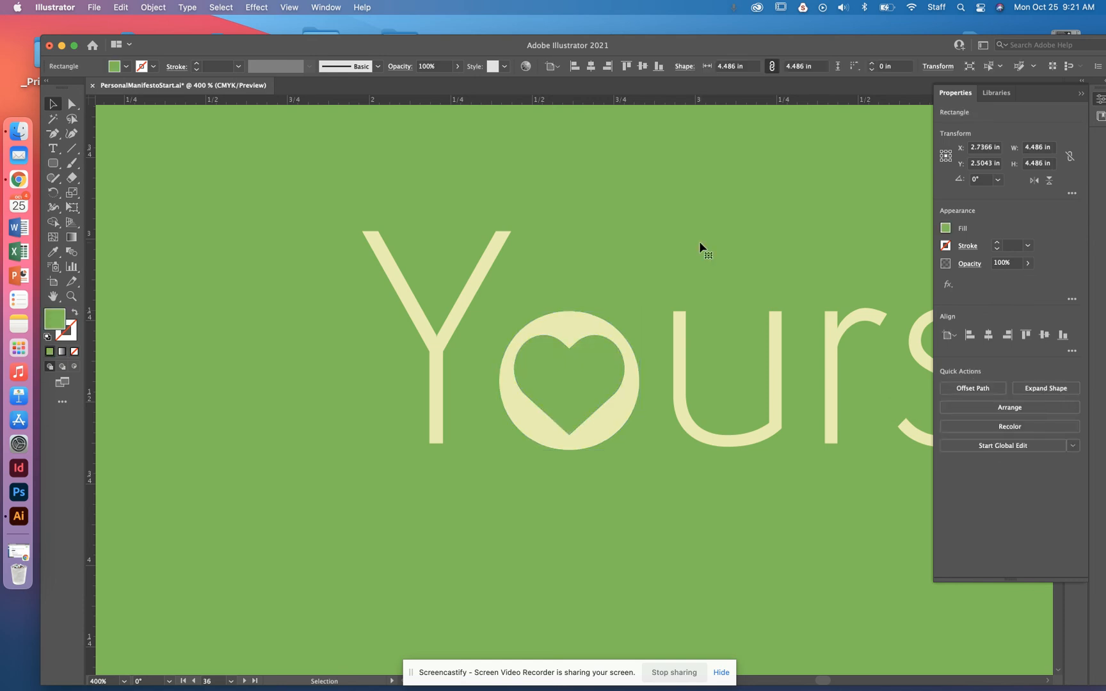
{"action": "key", "text": "super+minus"}
{"action": "key", "text": "super+minus"}
{"action": "key", "text": "super+minus"}
{"action": "key", "text": "super+minus"}
{"action": "key", "text": "super+minus"}
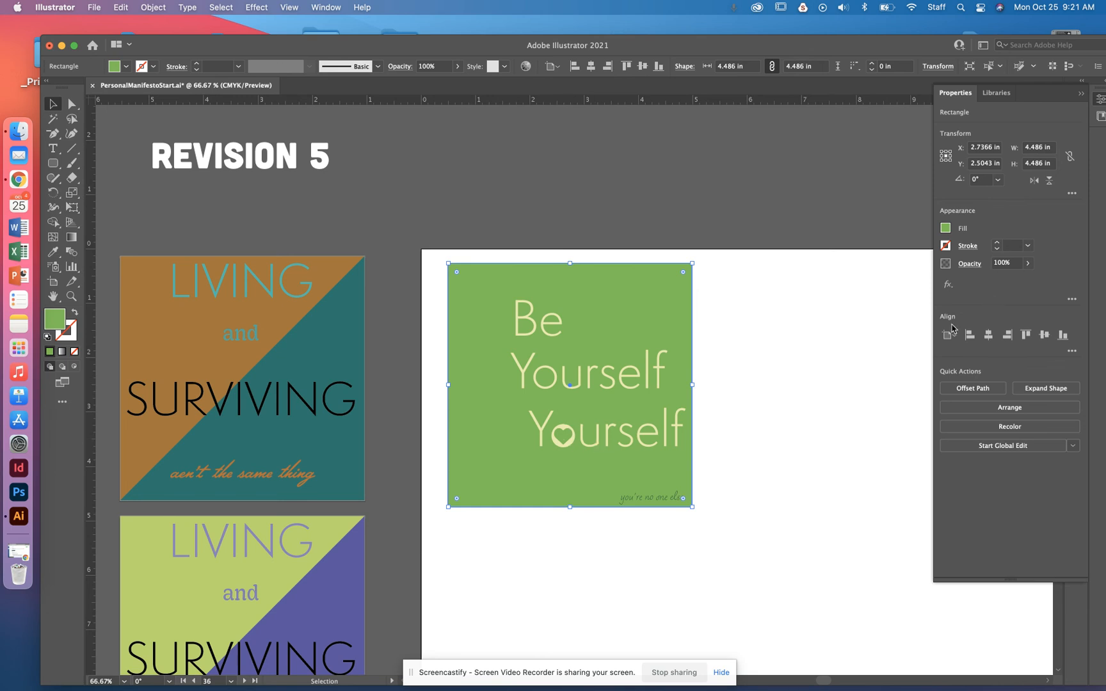
{"action": "left_click_drag", "start_coordinate": [777, 389], "coordinate": [578, 373]}
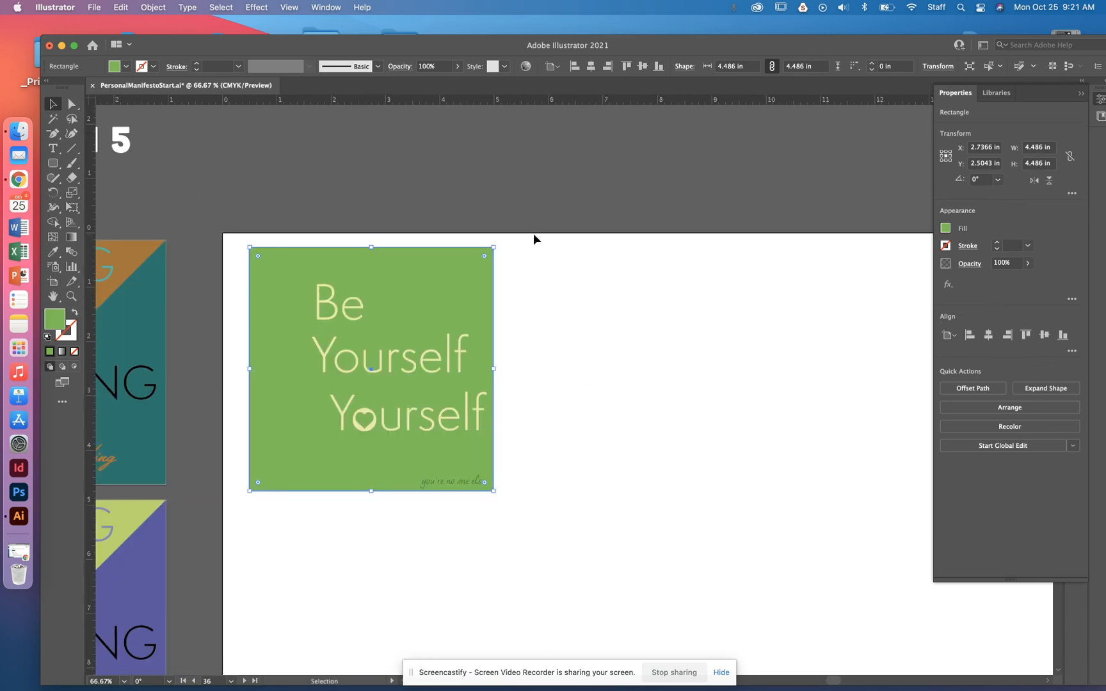